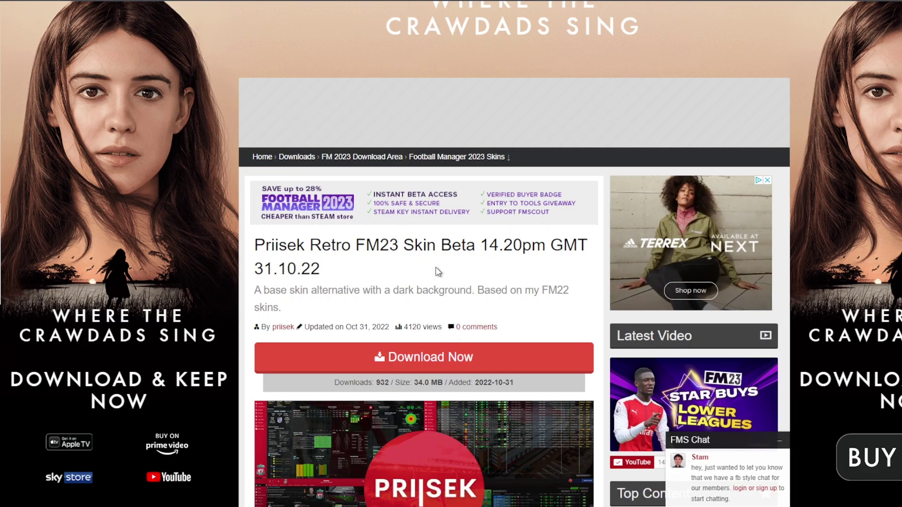
- Bring up the FMScout download page for the Priisek Retro FM23 Skin Beta in the browser
{"action": "scroll", "coordinate": [435, 267], "scroll_direction": "up", "scroll_amount": 4}
- Follow Download Now through the redirect page to the shared FM23 skin files folder
{"action": "mouse_move", "coordinate": [339, 104]}
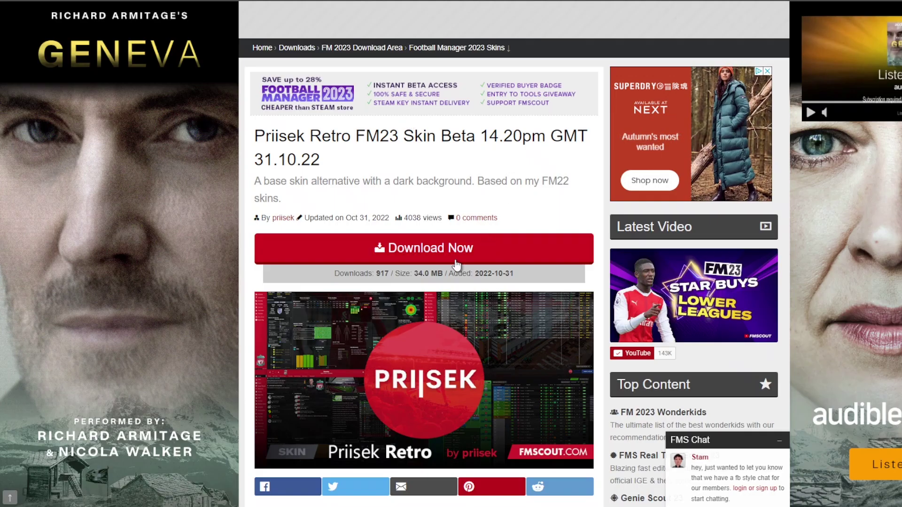
{"action": "left_click", "coordinate": [433, 252]}
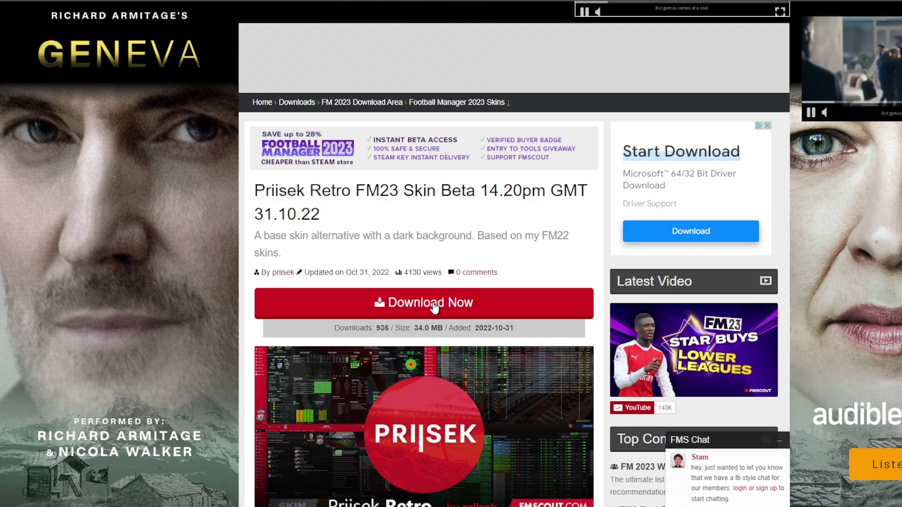
{"action": "left_click", "coordinate": [434, 305]}
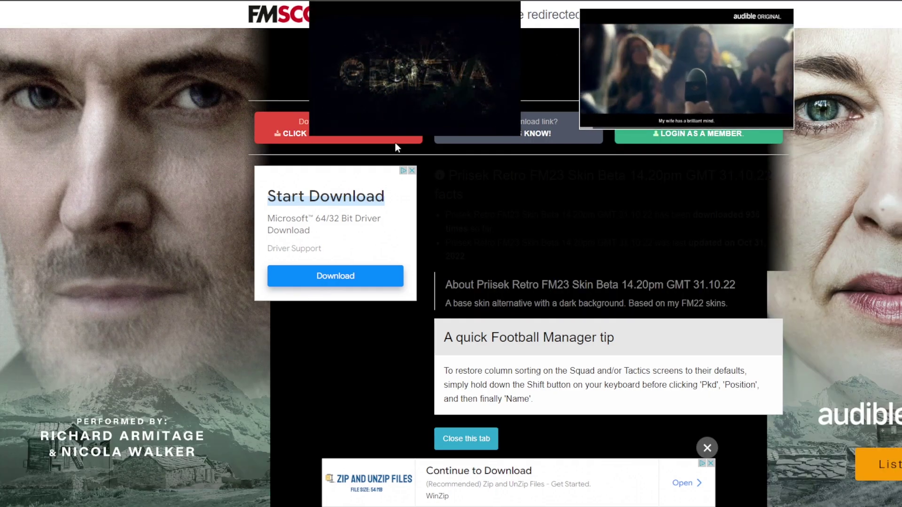
{"action": "left_click", "coordinate": [290, 132]}
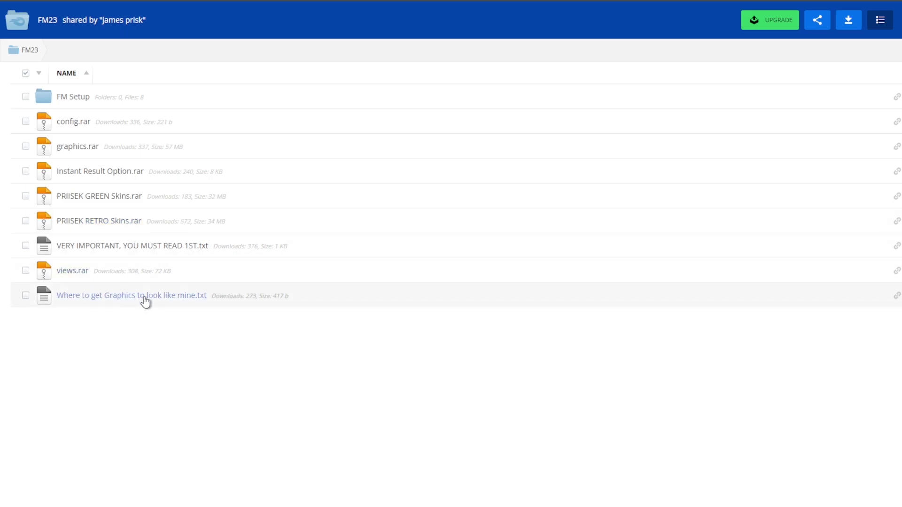
- Download PRIISEK RETRO Skins.rar from pCloud and open the downloaded archive
{"action": "left_click", "coordinate": [91, 224]}
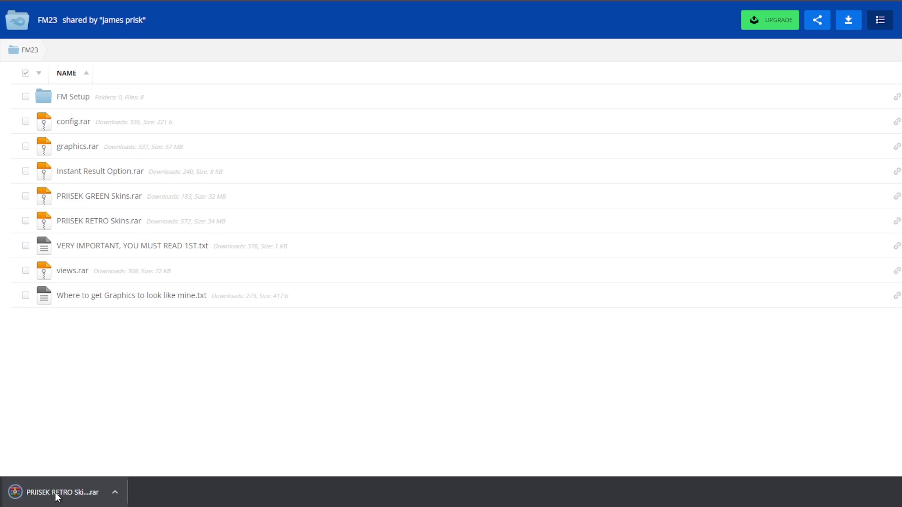
{"action": "left_click", "coordinate": [70, 493]}
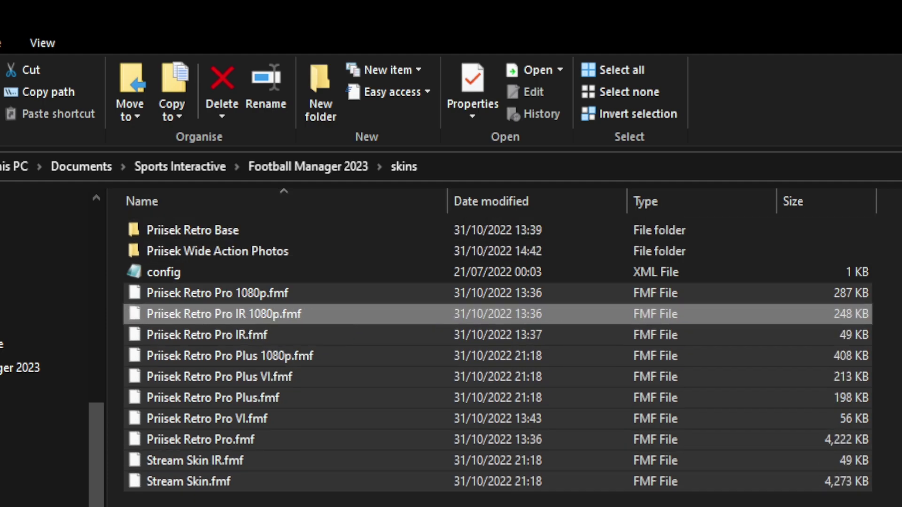
- Check the installed .fmf skins, Priisek Retro Base folder and config file in the skins folder
{"action": "left_click_drag", "start_coordinate": [161, 506], "coordinate": [219, 298]}
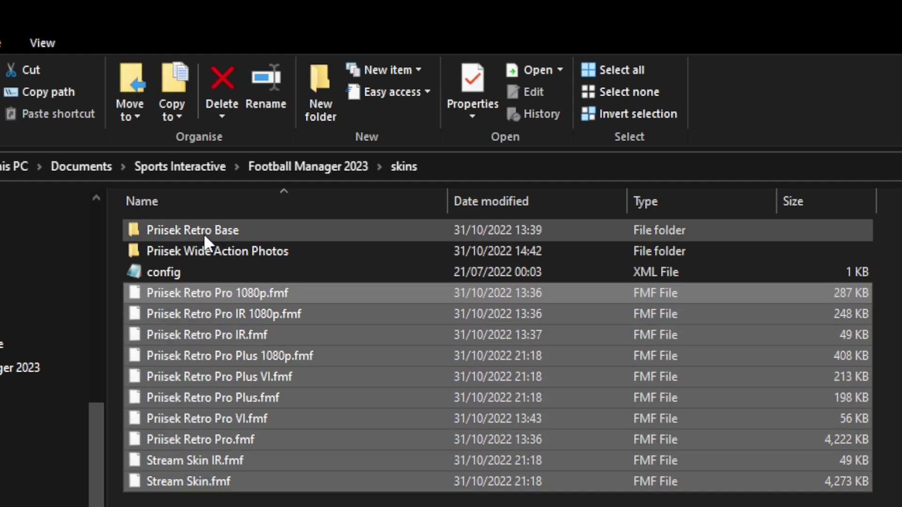
{"action": "left_click", "coordinate": [233, 231]}
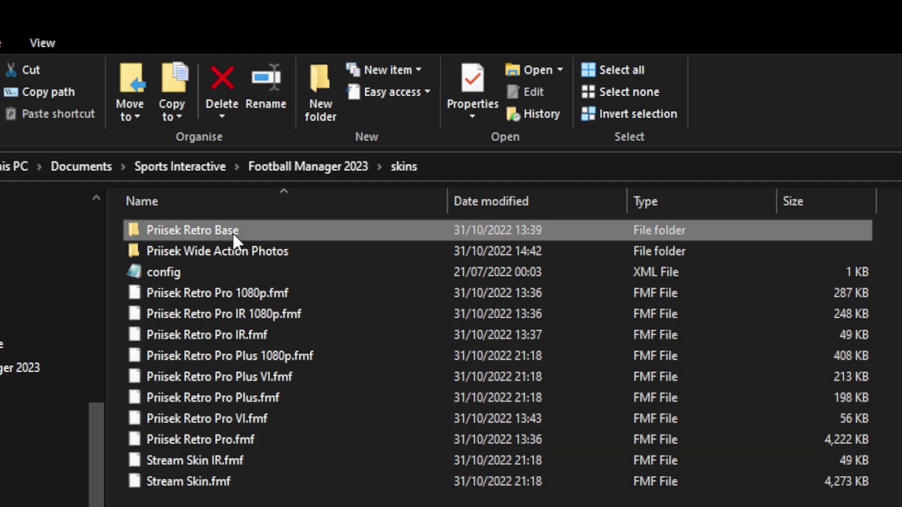
{"action": "left_click", "coordinate": [175, 273]}
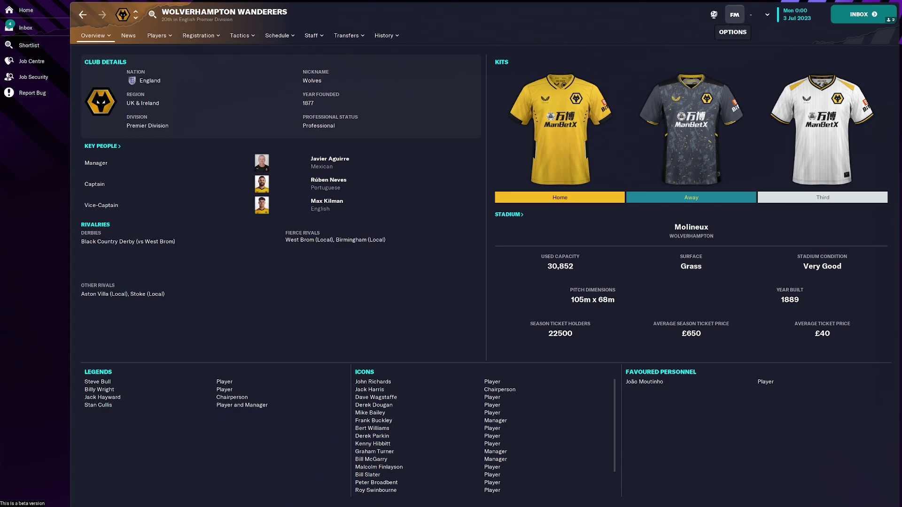
- Open Preferences and go to the Advanced settings' Interface section
{"action": "left_click", "coordinate": [734, 15]}
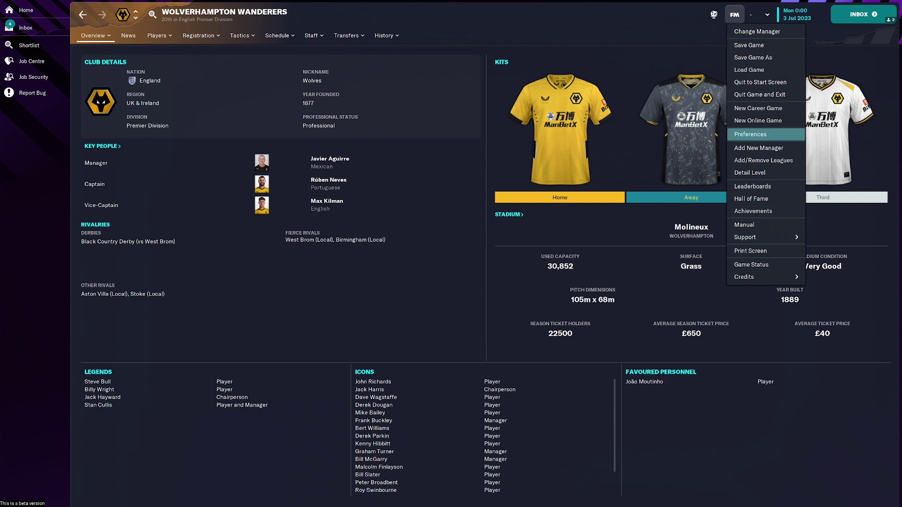
{"action": "left_click", "coordinate": [750, 134]}
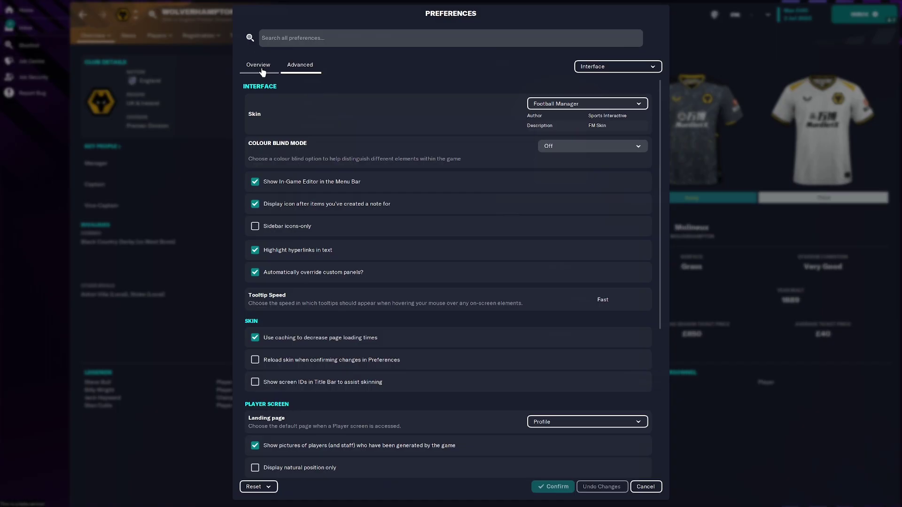
{"action": "left_click", "coordinate": [258, 66]}
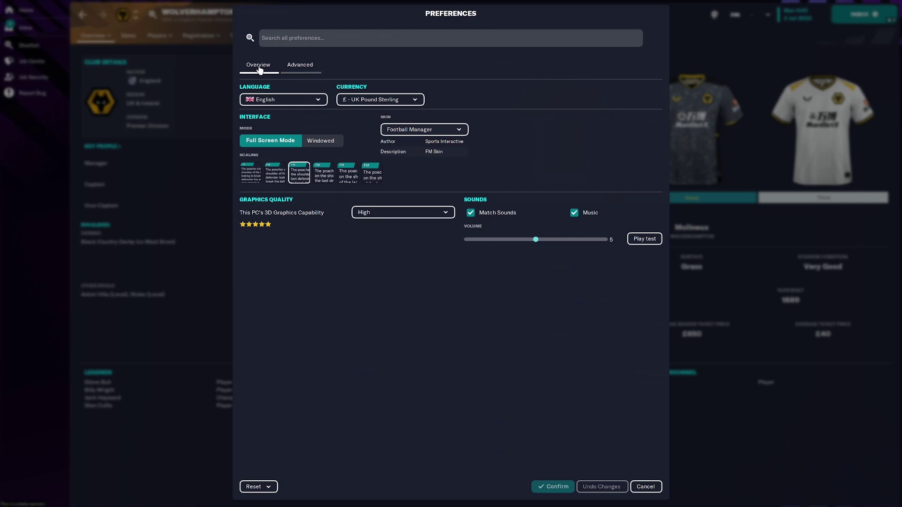
{"action": "left_click", "coordinate": [304, 69]}
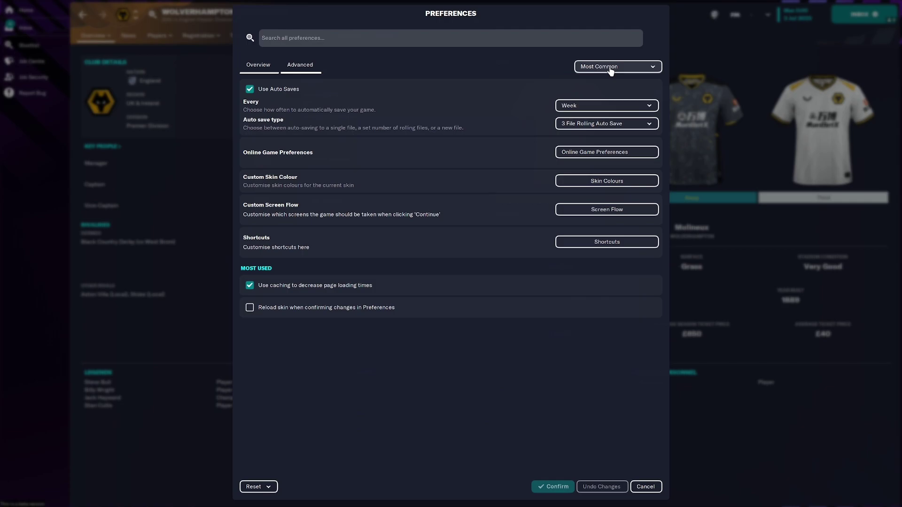
{"action": "left_click", "coordinate": [610, 70]}
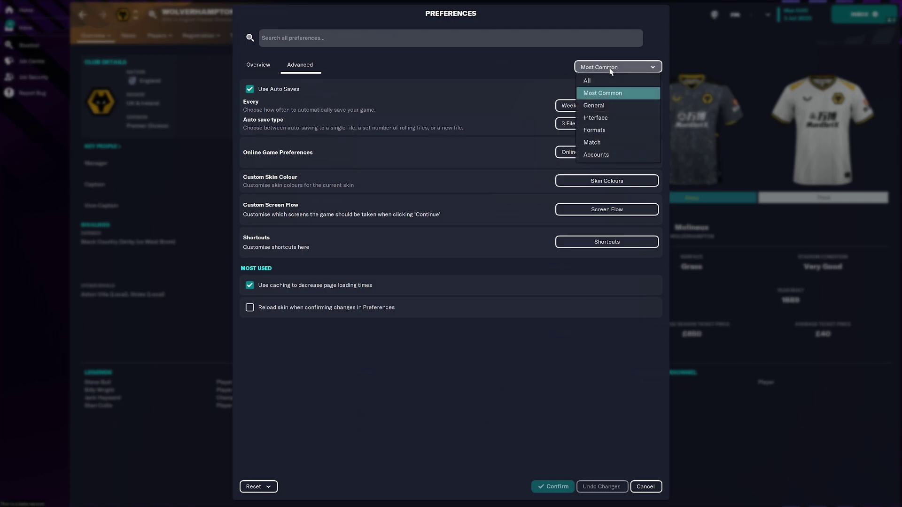
{"action": "left_click", "coordinate": [603, 118]}
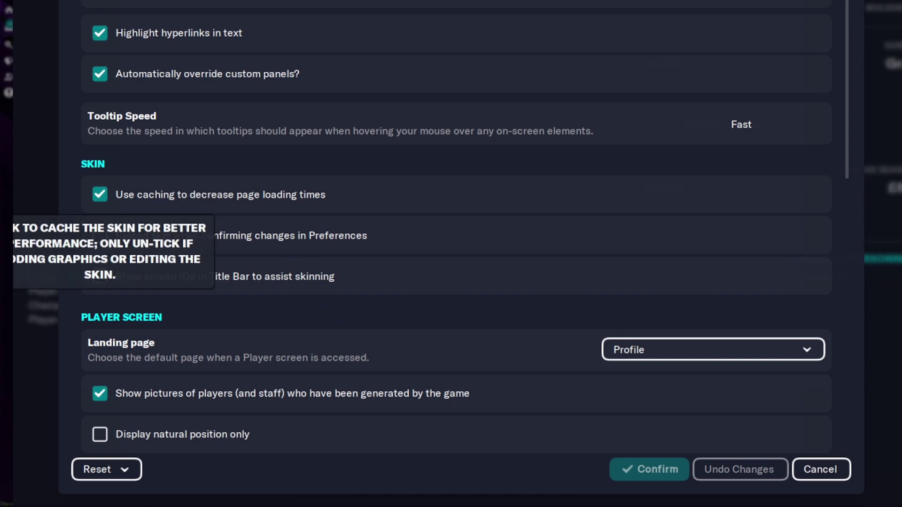
- Turn off page caching, turn on skin reloading when confirming, and view the available skins
{"action": "left_click", "coordinate": [100, 195]}
{"action": "left_click", "coordinate": [100, 237]}
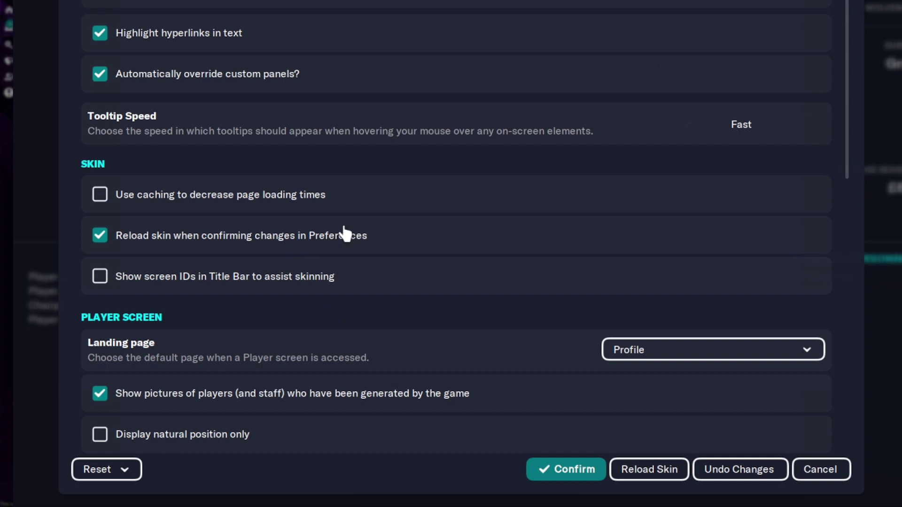
{"action": "mouse_move", "coordinate": [345, 233]}
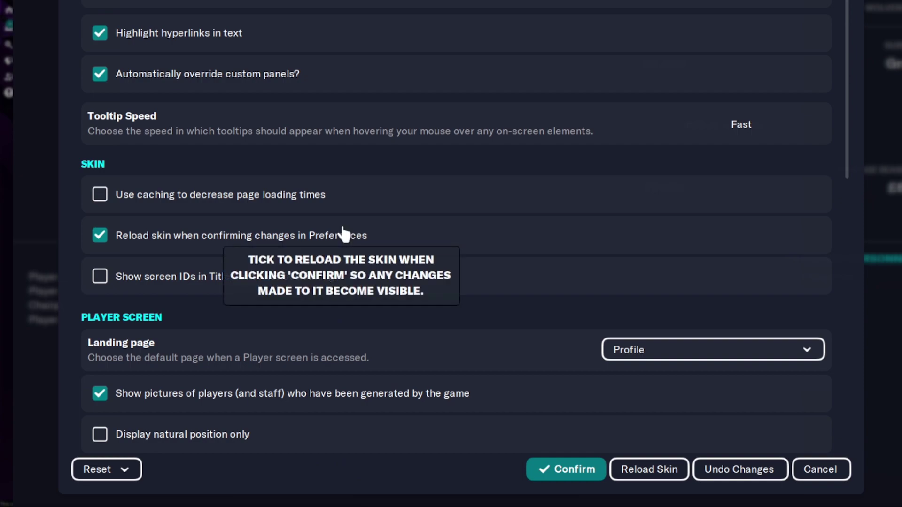
{"action": "left_click", "coordinate": [571, 104]}
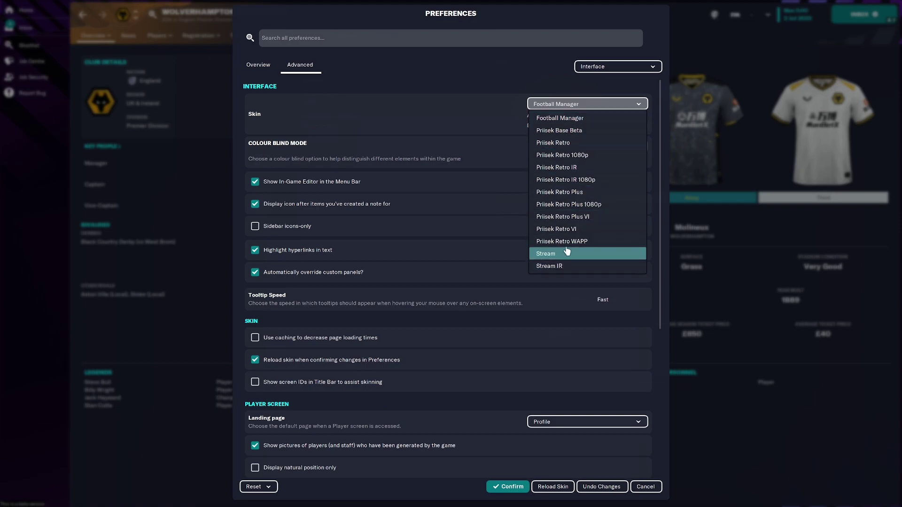
- Select Priisek Base Beta as the game skin
{"action": "left_click", "coordinate": [572, 133]}
{"action": "left_click", "coordinate": [587, 106]}
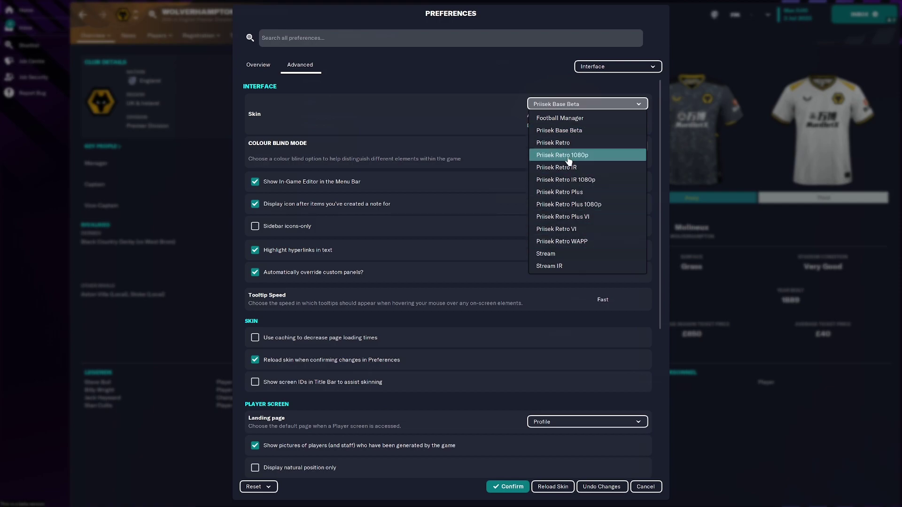
{"action": "left_click", "coordinate": [571, 131]}
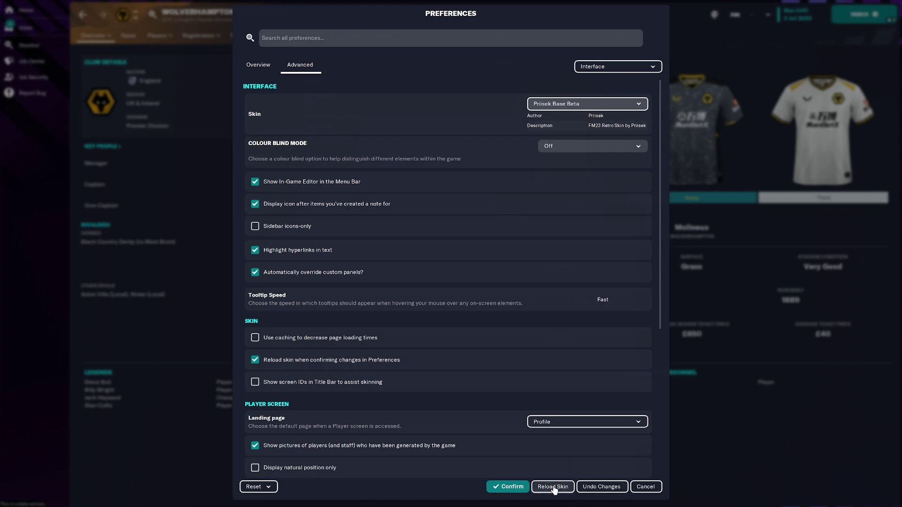
- Keep caching off and reload-on-confirm on, then confirm to reload with Priisek Base Beta
{"action": "left_click", "coordinate": [255, 338]}
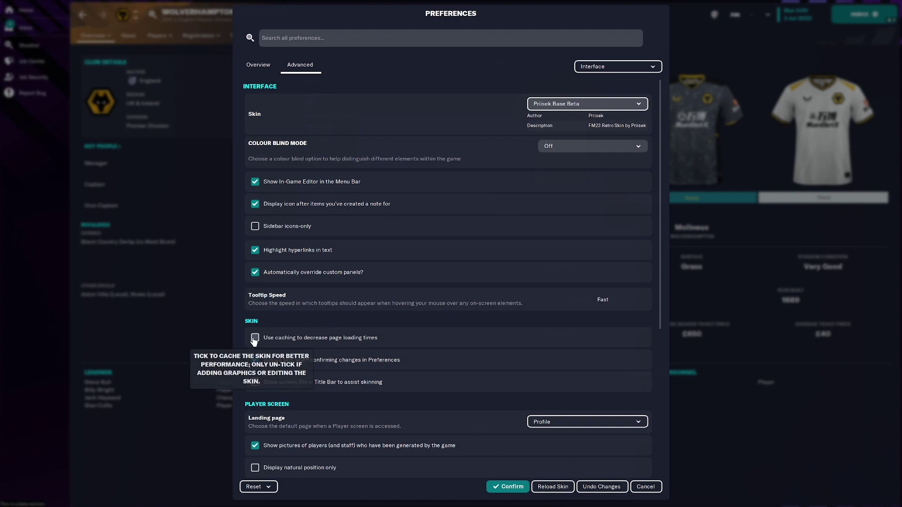
{"action": "left_click", "coordinate": [255, 360]}
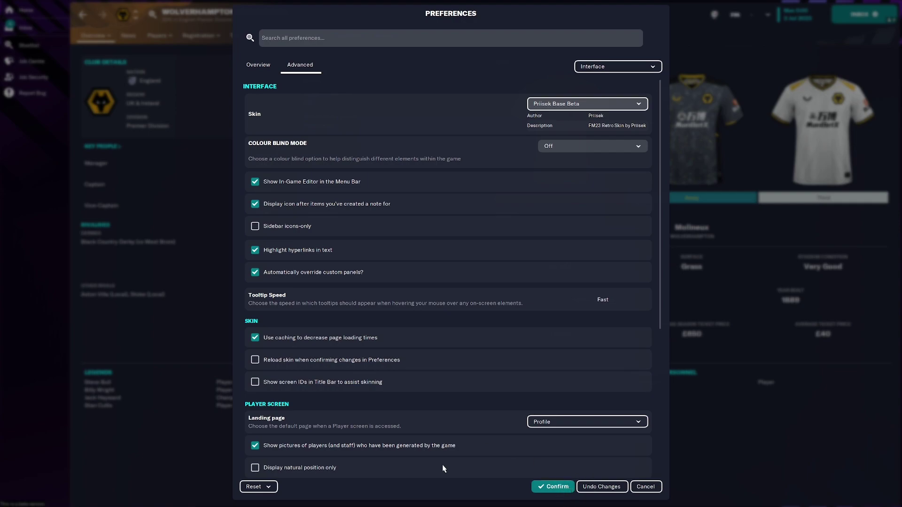
{"action": "left_click", "coordinate": [255, 359]}
{"action": "left_click", "coordinate": [260, 338]}
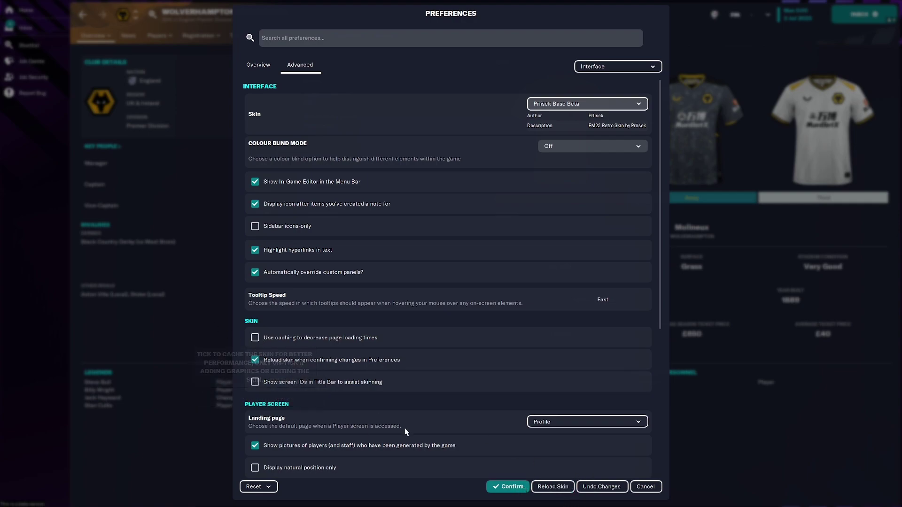
{"action": "left_click", "coordinate": [553, 487]}
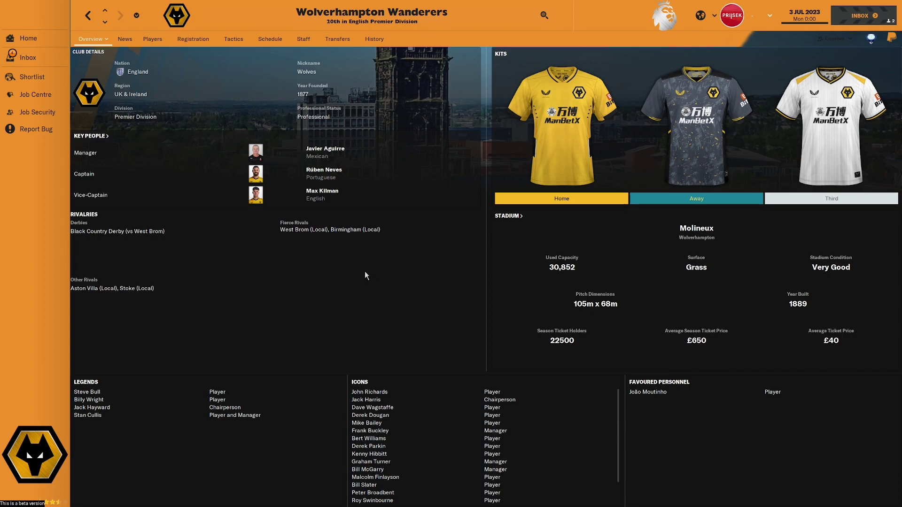
{"action": "left_click", "coordinate": [323, 171]}
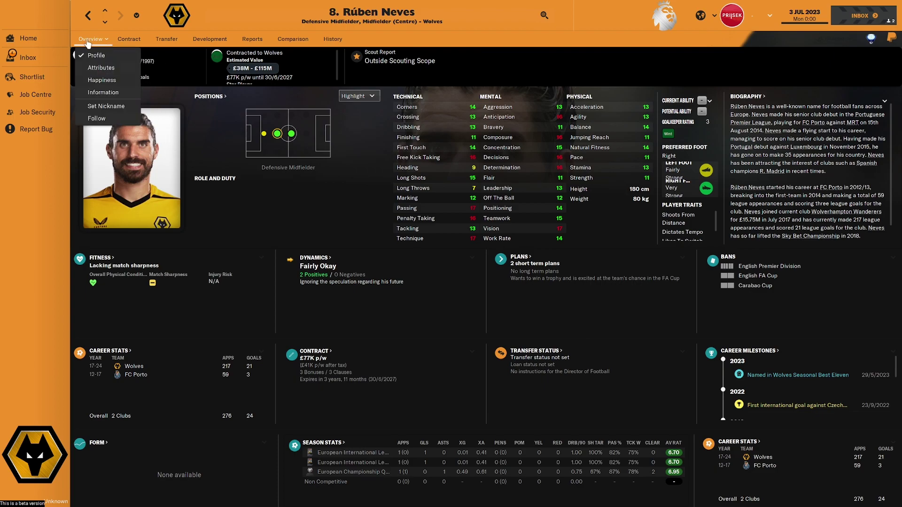
{"action": "left_click", "coordinate": [176, 16]}
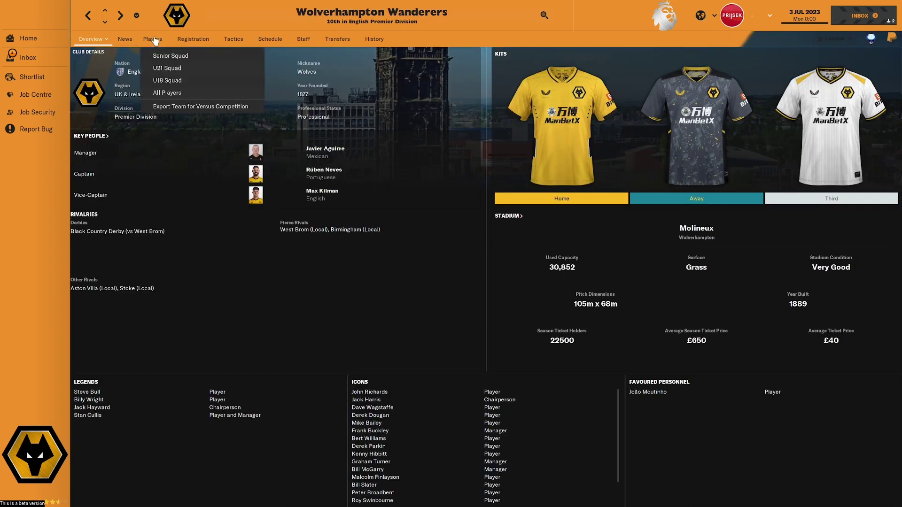
{"action": "left_click", "coordinate": [152, 39]}
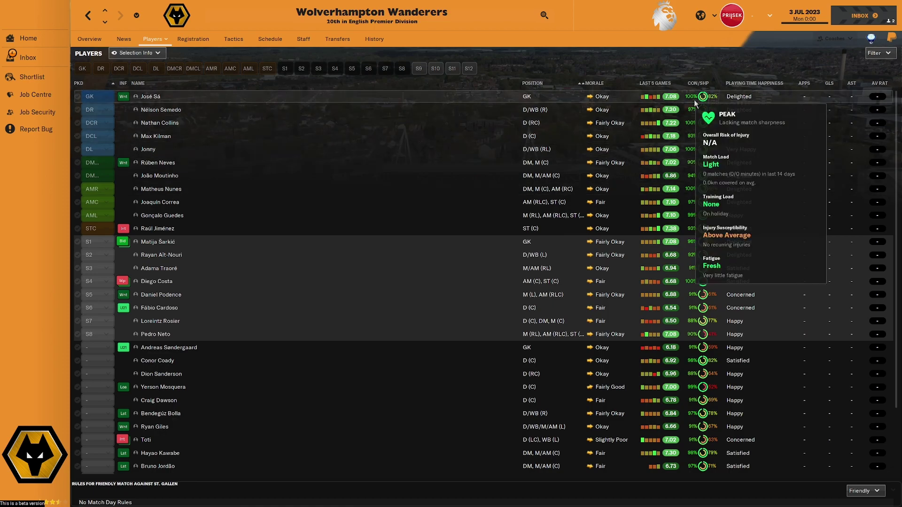
- Import and load the Main Squad View into the Wolves players list via Custom > Import View
{"action": "mouse_move", "coordinate": [703, 150]}
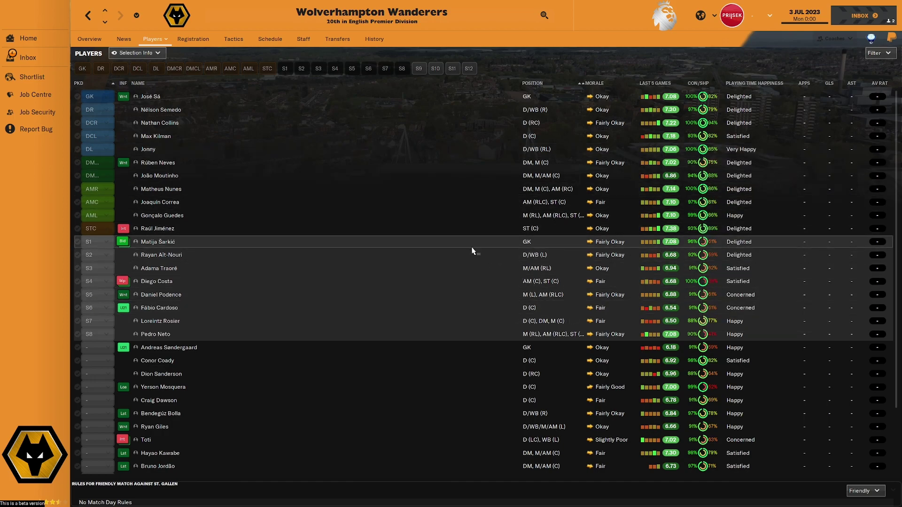
{"action": "left_click", "coordinate": [136, 53]}
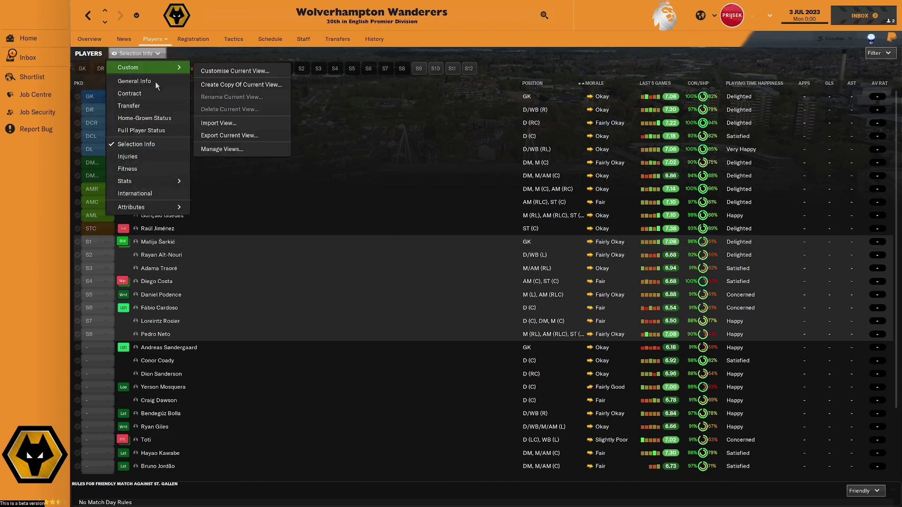
{"action": "left_click", "coordinate": [156, 82]}
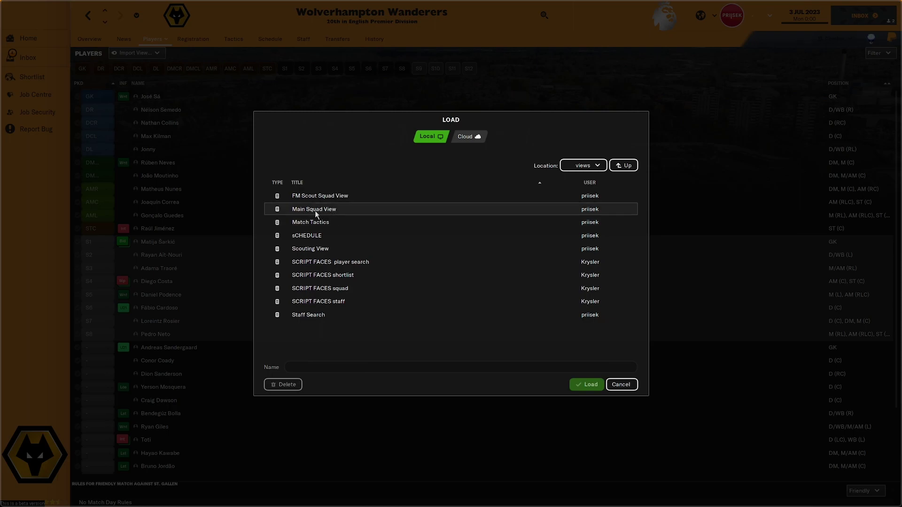
{"action": "left_click", "coordinate": [314, 211]}
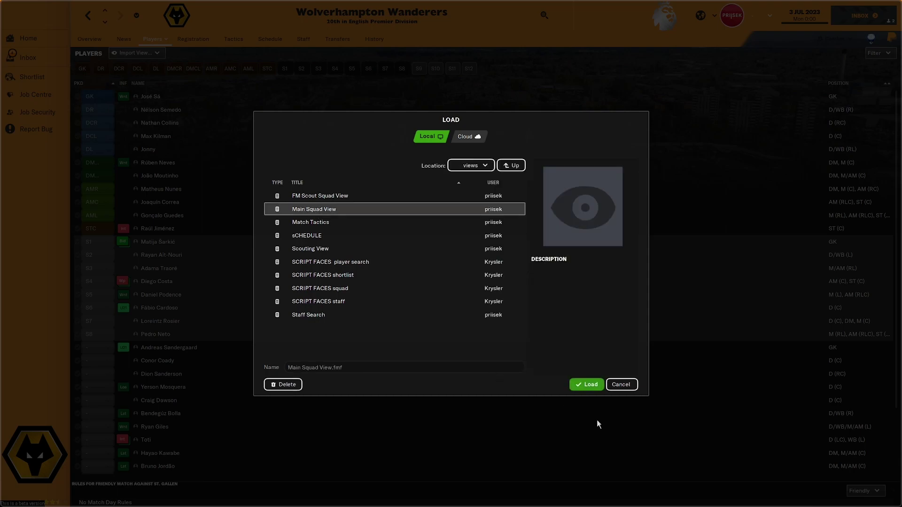
{"action": "left_click", "coordinate": [587, 385]}
{"action": "left_click", "coordinate": [513, 267]}
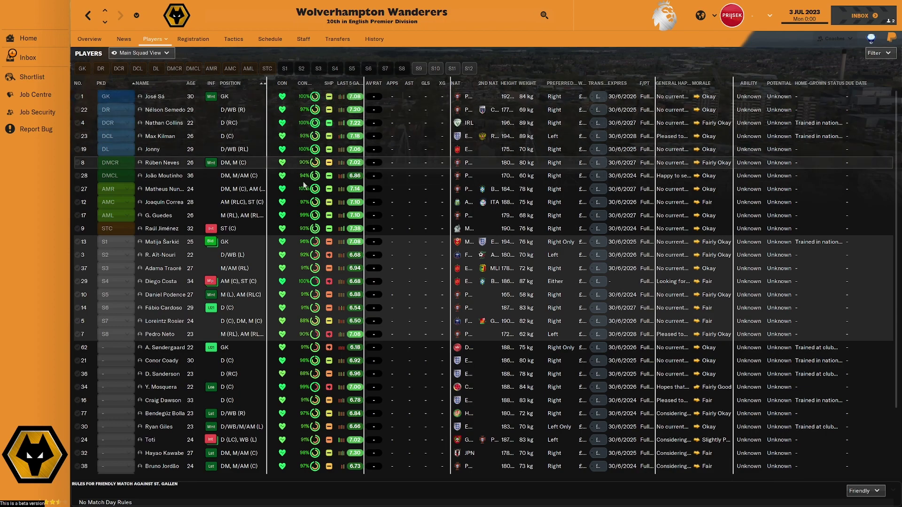
- Auto-size all squad table columns and narrow the NAT column to show only flags
{"action": "mouse_move", "coordinate": [300, 163]}
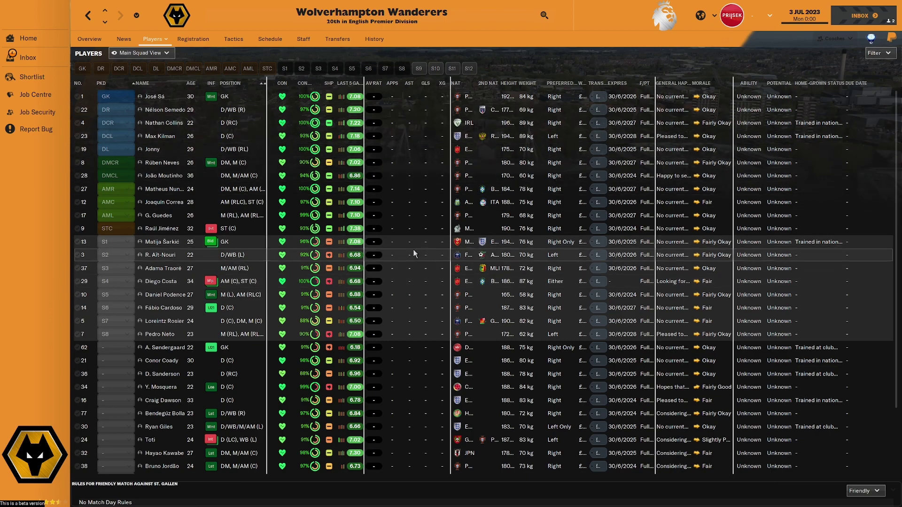
{"action": "right_click", "coordinate": [474, 86]}
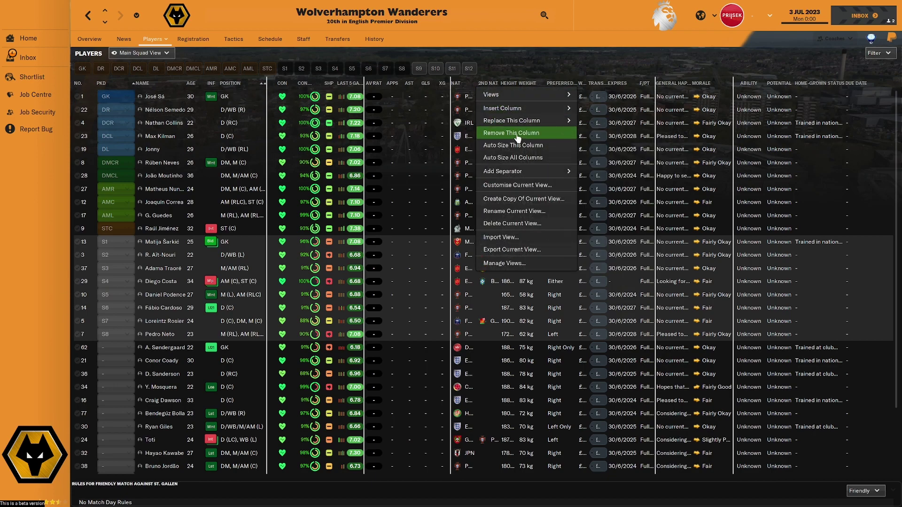
{"action": "left_click", "coordinate": [512, 155]}
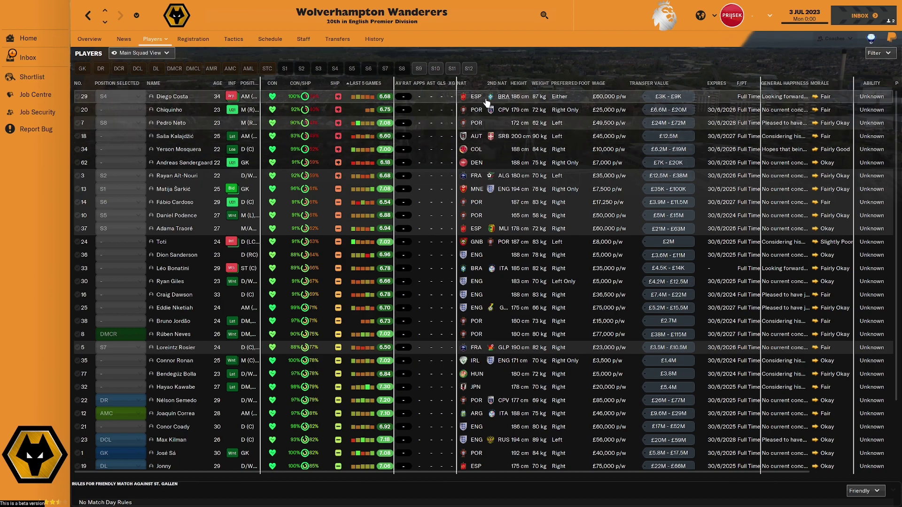
{"action": "mouse_move", "coordinate": [485, 85]}
{"action": "left_mouse_down"}
{"action": "mouse_move", "coordinate": [471, 84]}
{"action": "mouse_move", "coordinate": [483, 85]}
{"action": "left_mouse_up"}
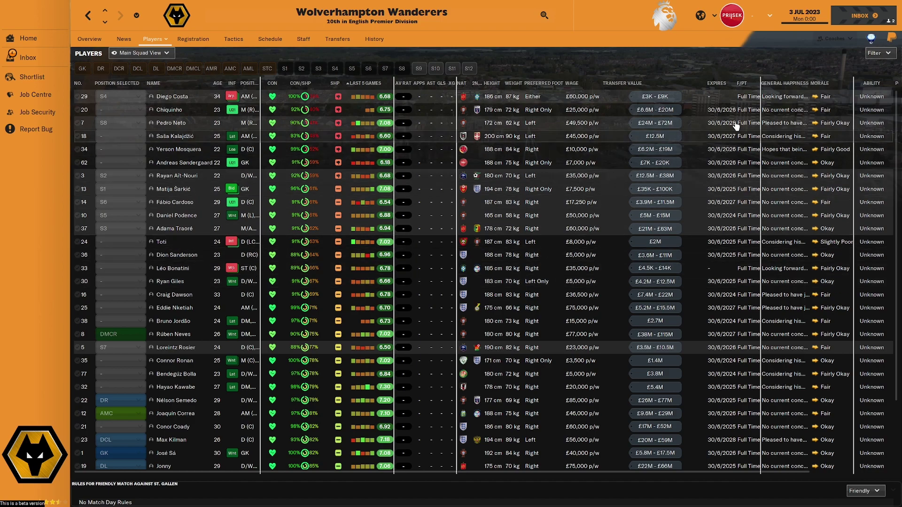
- In Preferences, turn page caching on and skin reloading on confirm off, then confirm
{"action": "left_click", "coordinate": [734, 14]}
{"action": "left_click", "coordinate": [761, 144]}
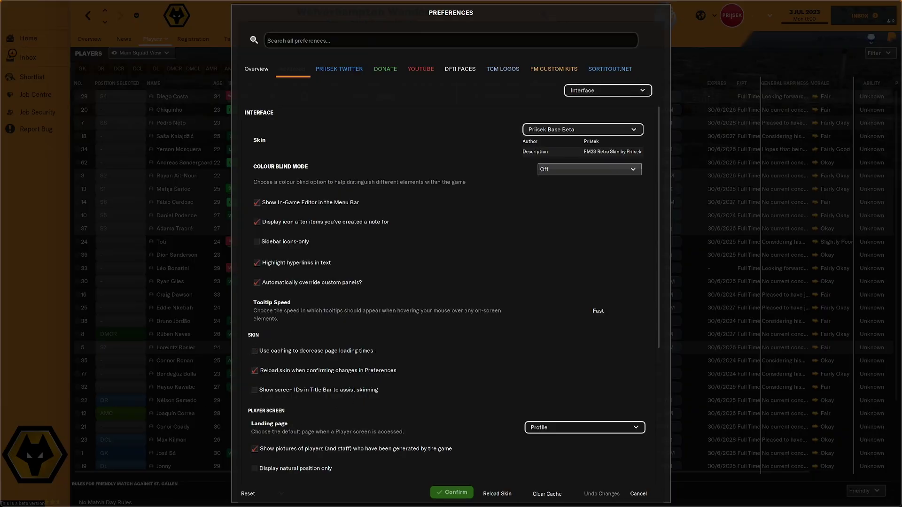
{"action": "left_click", "coordinate": [254, 352]}
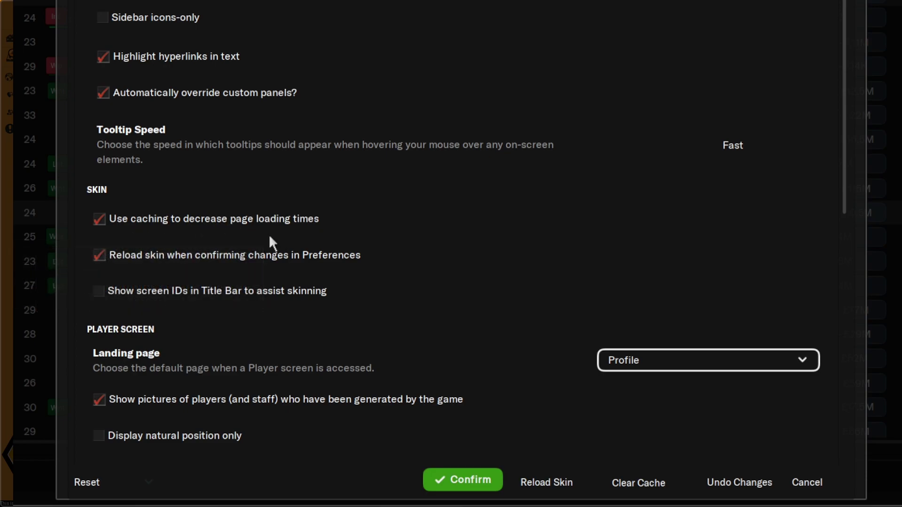
{"action": "left_click", "coordinate": [96, 254]}
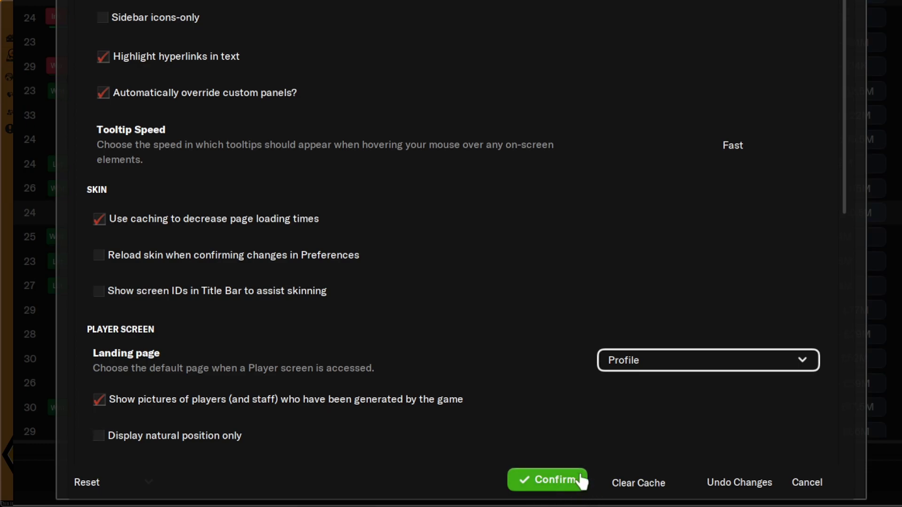
{"action": "left_click", "coordinate": [543, 486]}
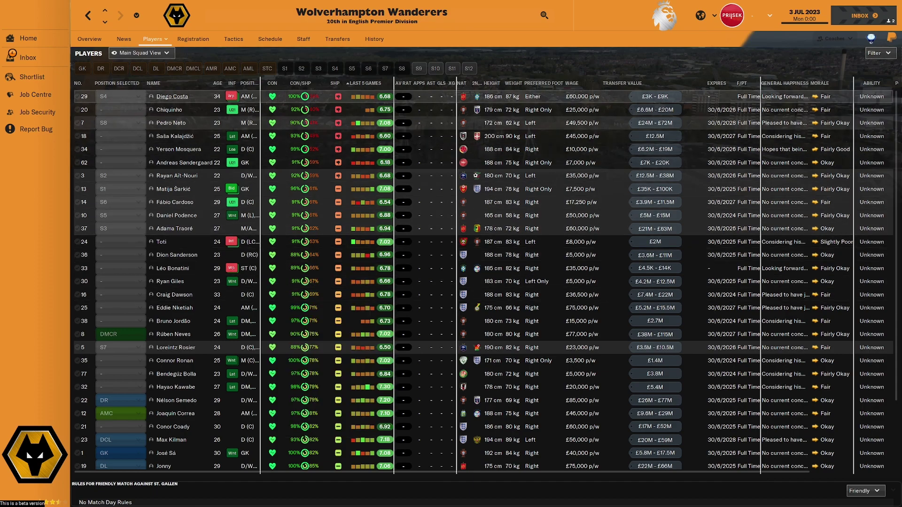
- Open Diego Costa's player profile and return to the squad list
{"action": "left_click", "coordinate": [172, 96]}
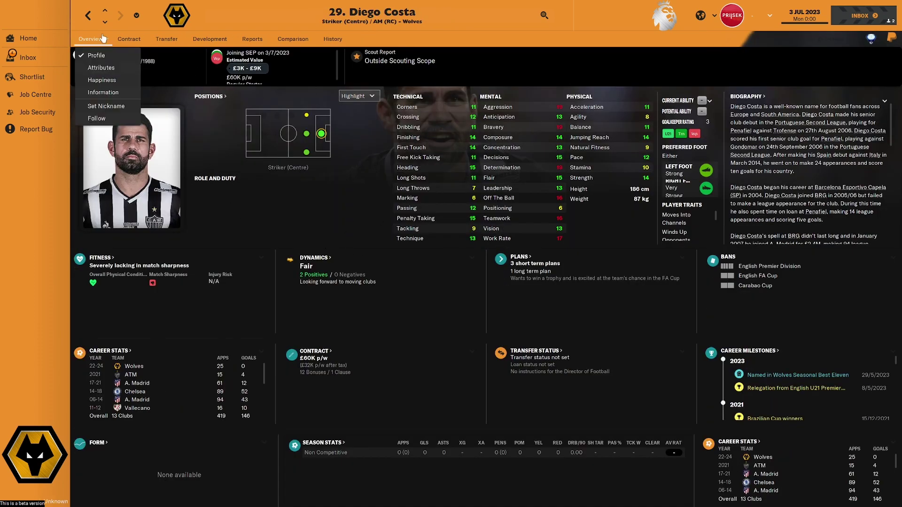
{"action": "left_click", "coordinate": [88, 15]}
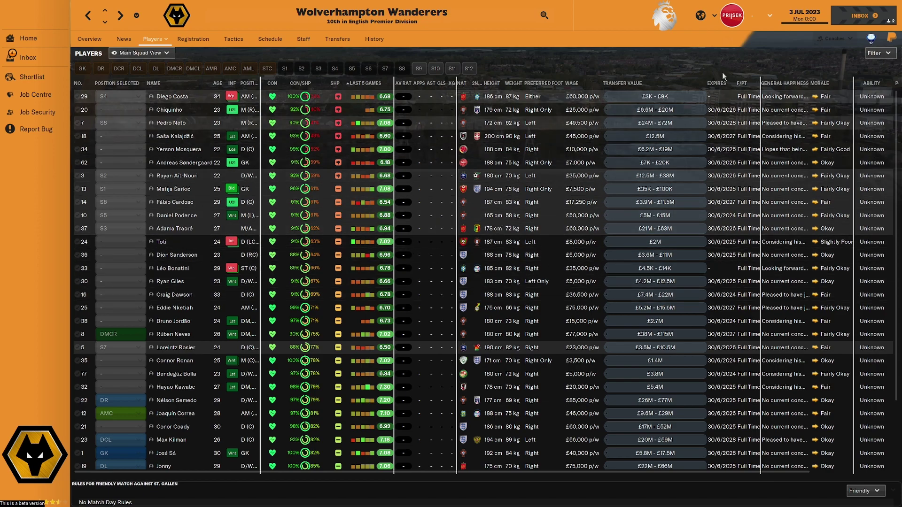
{"action": "left_click", "coordinate": [736, 18]}
{"action": "left_click", "coordinate": [750, 140]}
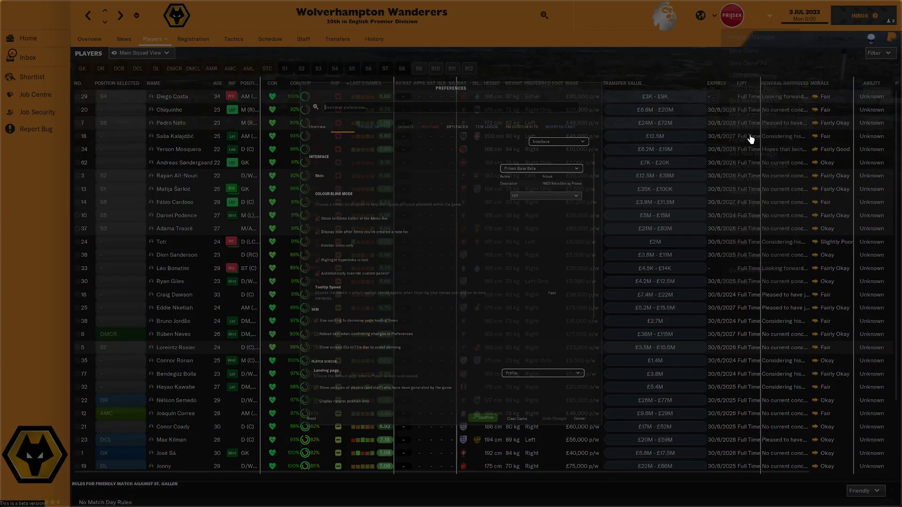
{"action": "left_click", "coordinate": [552, 129]}
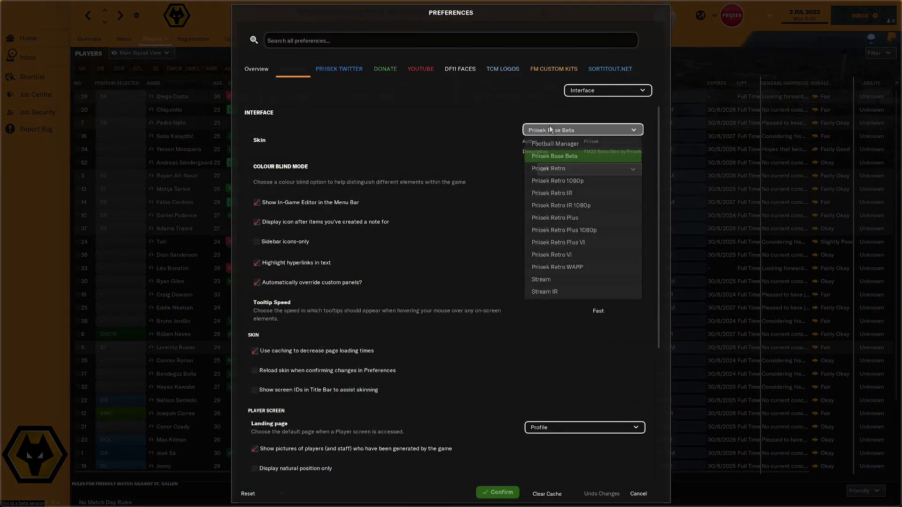
{"action": "left_click", "coordinate": [558, 169]}
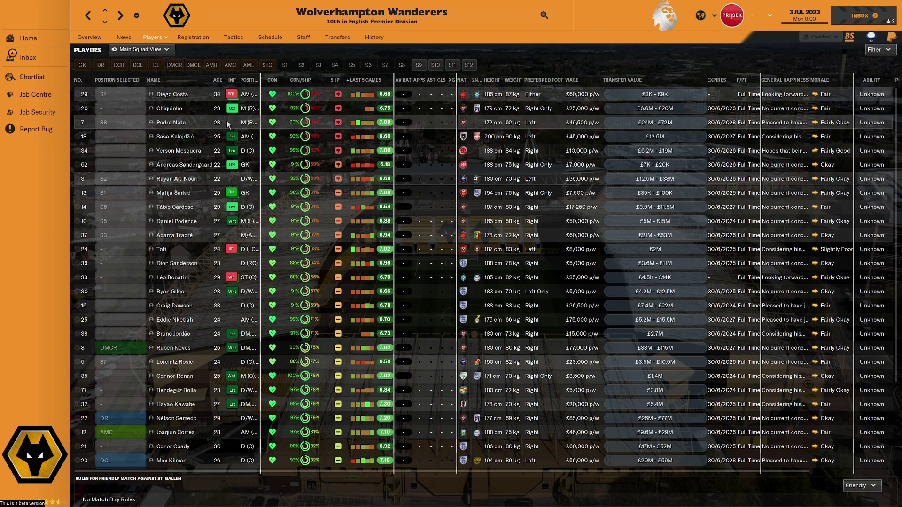
{"action": "left_click", "coordinate": [170, 95]}
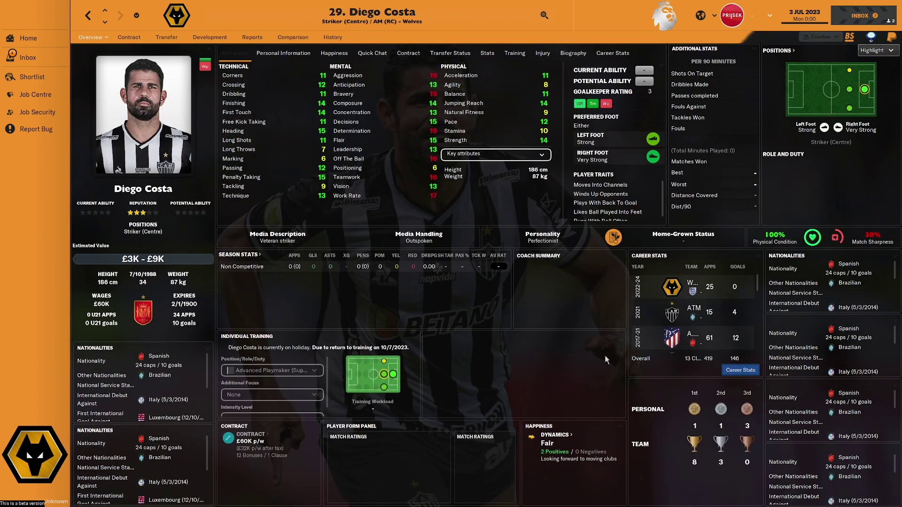
- Switch Diego Costa's panels: Career Stats to Squad Comparison, Awards to Personal Information, Nationalities to Attribute Analysis
{"action": "left_click", "coordinate": [756, 255]}
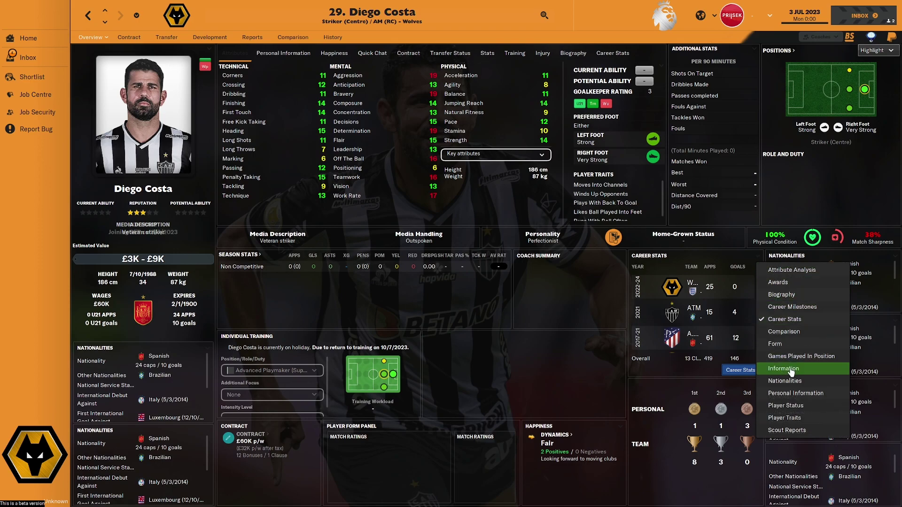
{"action": "left_click", "coordinate": [783, 332]}
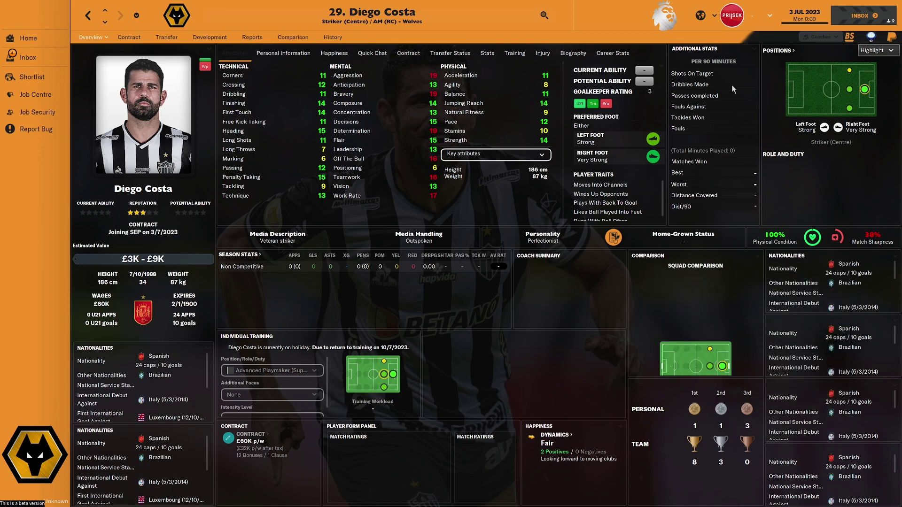
{"action": "left_click", "coordinate": [757, 385]}
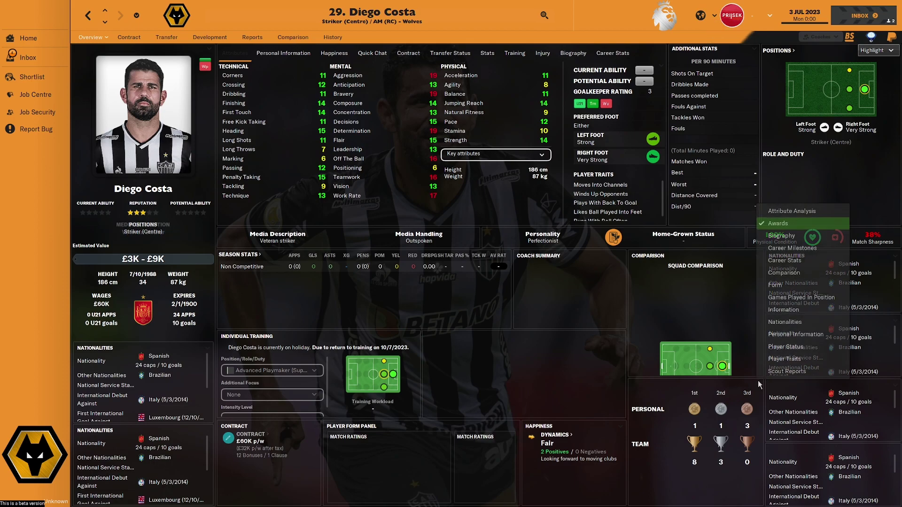
{"action": "left_click", "coordinate": [794, 335]}
{"action": "left_click", "coordinate": [209, 348]}
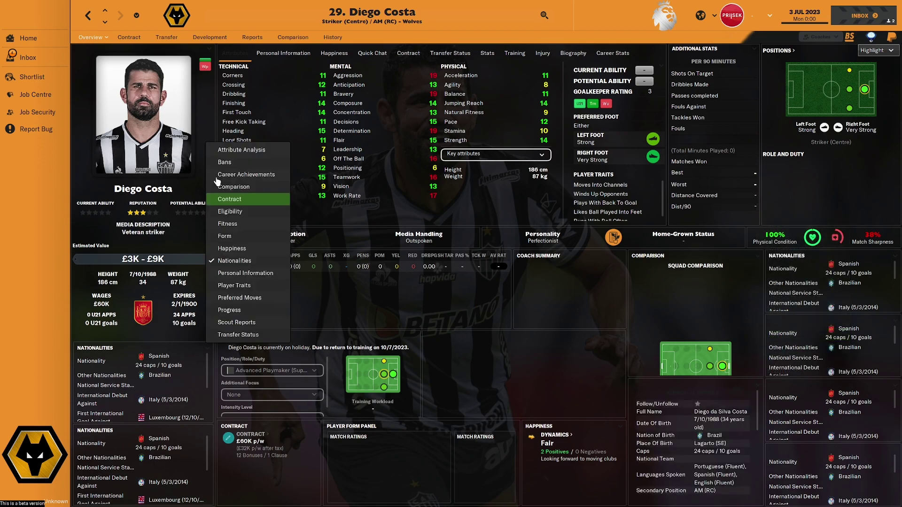
{"action": "left_click", "coordinate": [235, 149]}
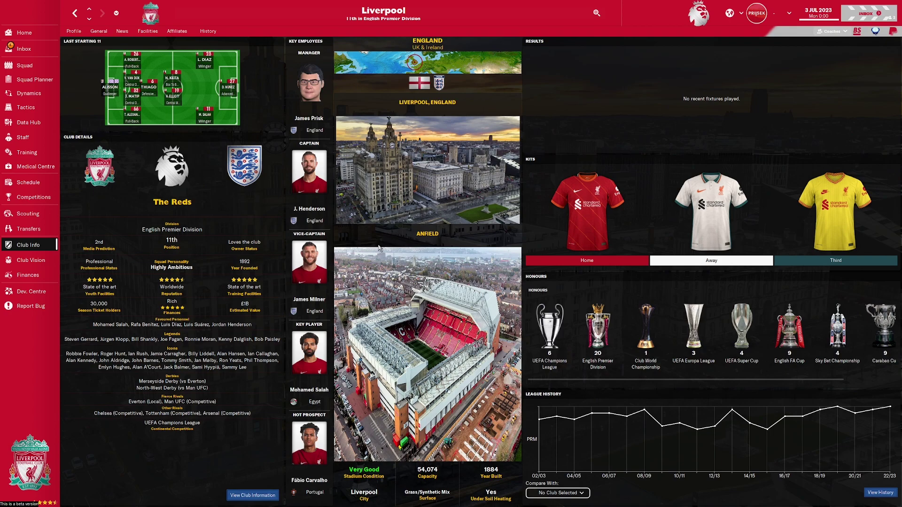
- Open Ibrahima Konaté's profile from the squad list and set Personal Details to the tactical fit view
{"action": "left_click", "coordinate": [37, 66]}
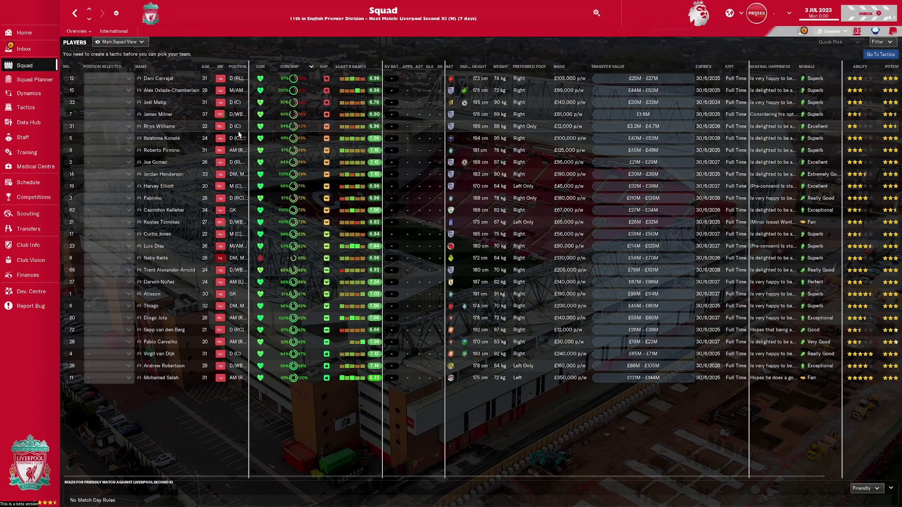
{"action": "left_click", "coordinate": [162, 139]}
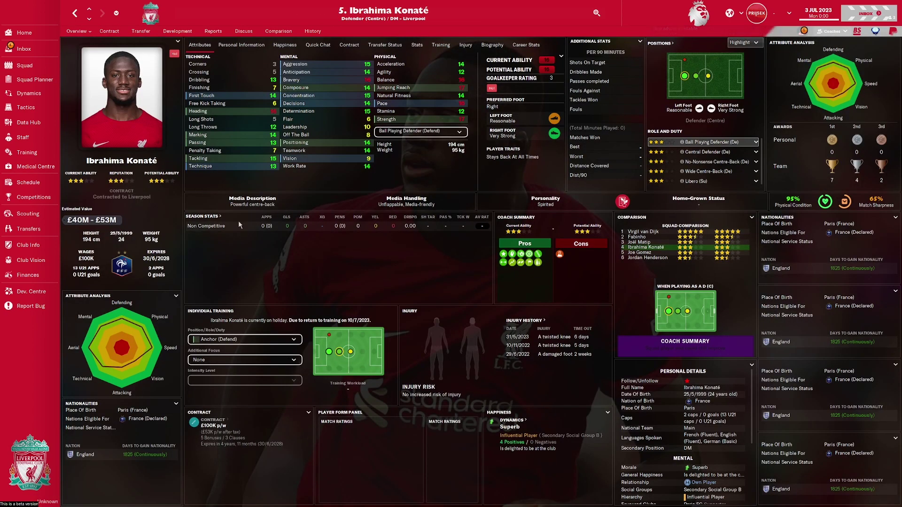
{"action": "left_click", "coordinate": [752, 366]}
{"action": "left_click", "coordinate": [772, 352]}
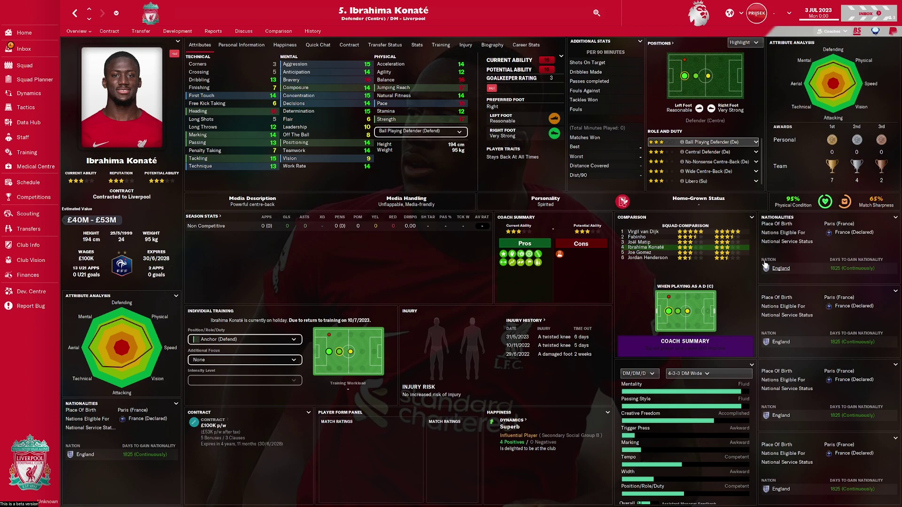
- Set the Nationalities panel and the panel below it to Player Traits
{"action": "left_click", "coordinate": [896, 221]}
{"action": "left_click", "coordinate": [889, 250]}
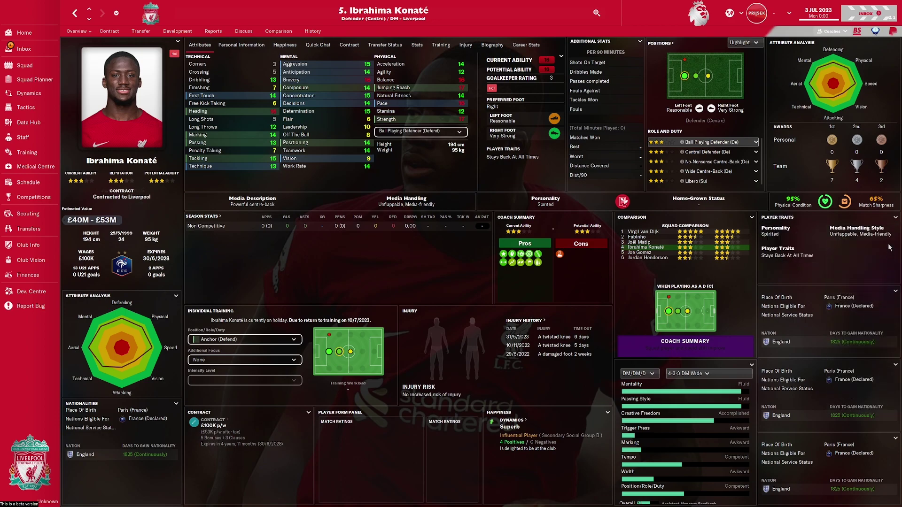
{"action": "left_click", "coordinate": [895, 291]}
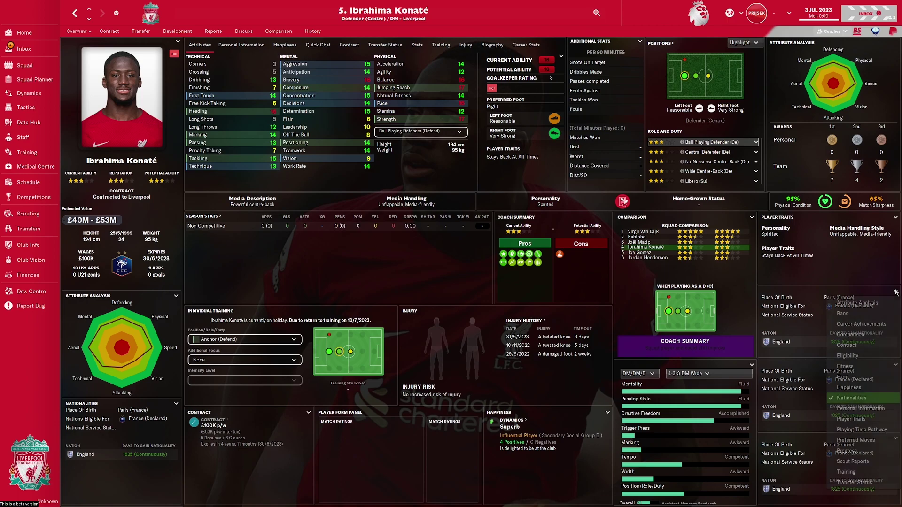
{"action": "left_click", "coordinate": [851, 419]}
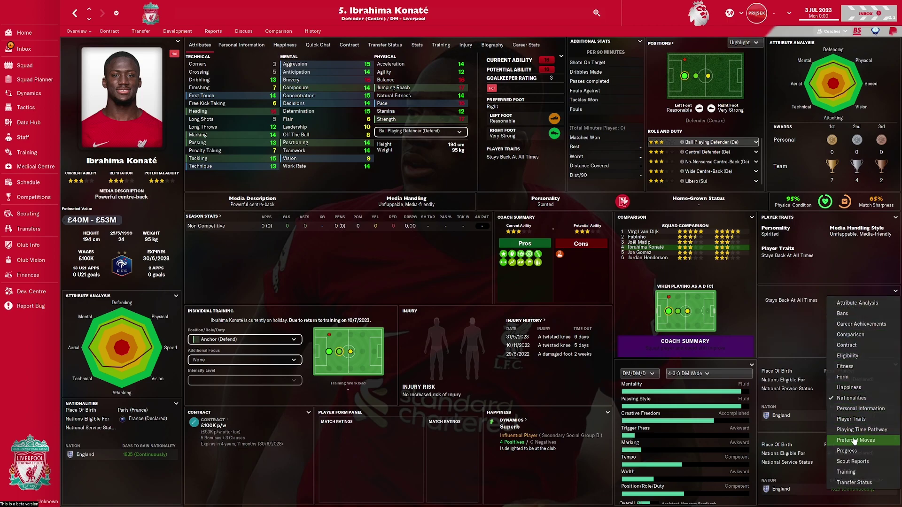
- Change that panel to Bans and Place of Birth to Progress, then return to the squad list
{"action": "left_click", "coordinate": [894, 293]}
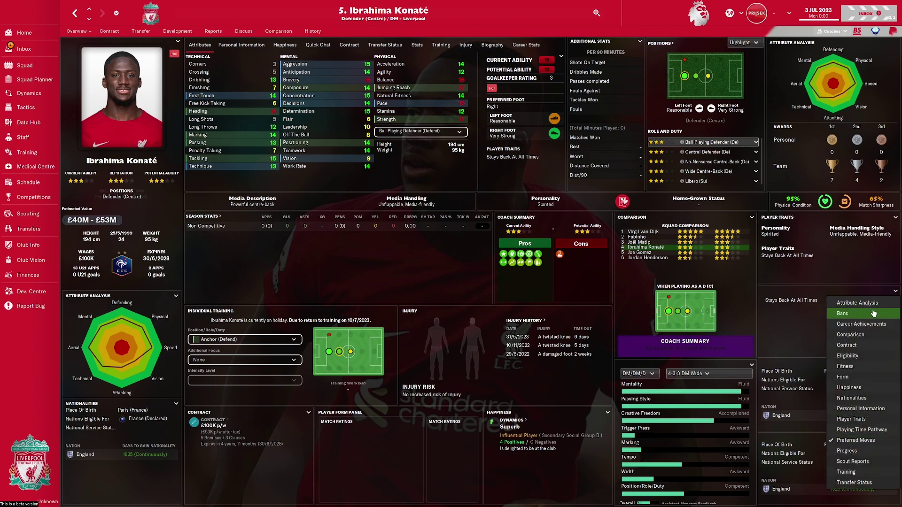
{"action": "left_click", "coordinate": [872, 397]}
{"action": "left_click", "coordinate": [895, 364]}
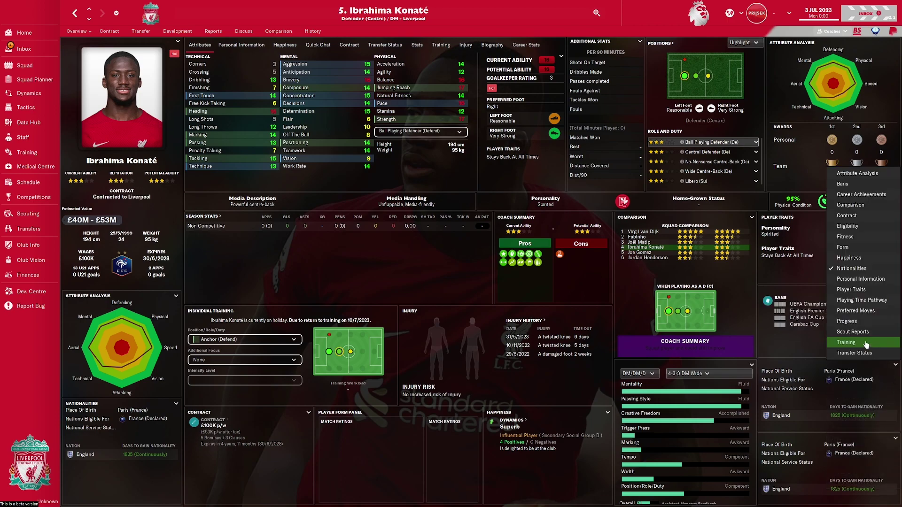
{"action": "left_click", "coordinate": [847, 321]}
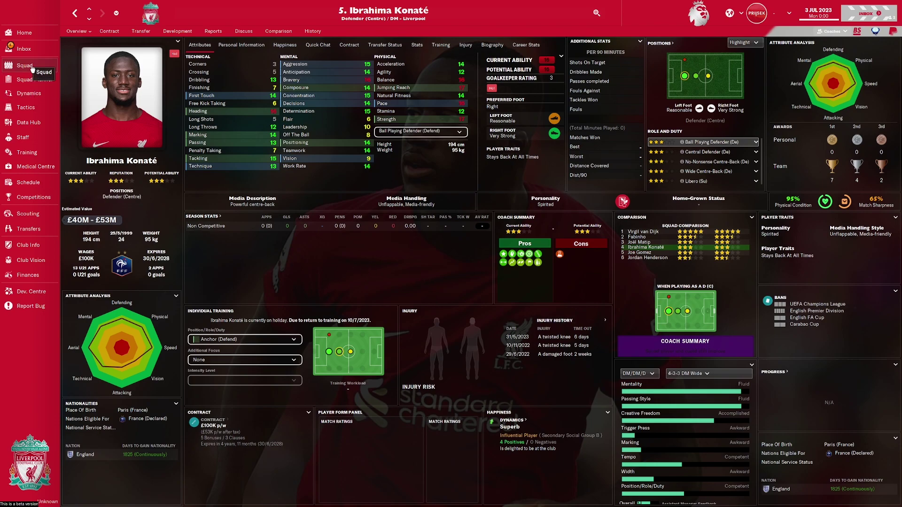
{"action": "left_click", "coordinate": [32, 69]}
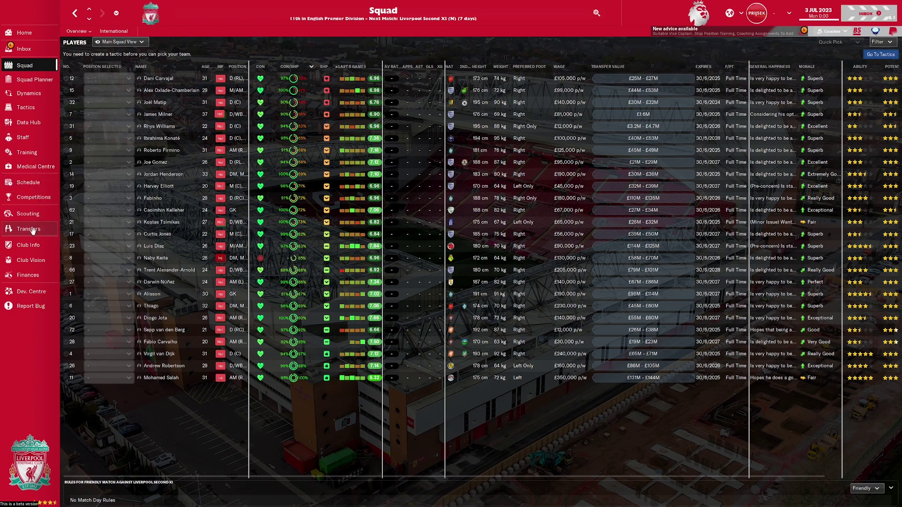
- Visit the Staff, Club Info, Finances and Club Vision pages, then return to Home
{"action": "left_click", "coordinate": [24, 138]}
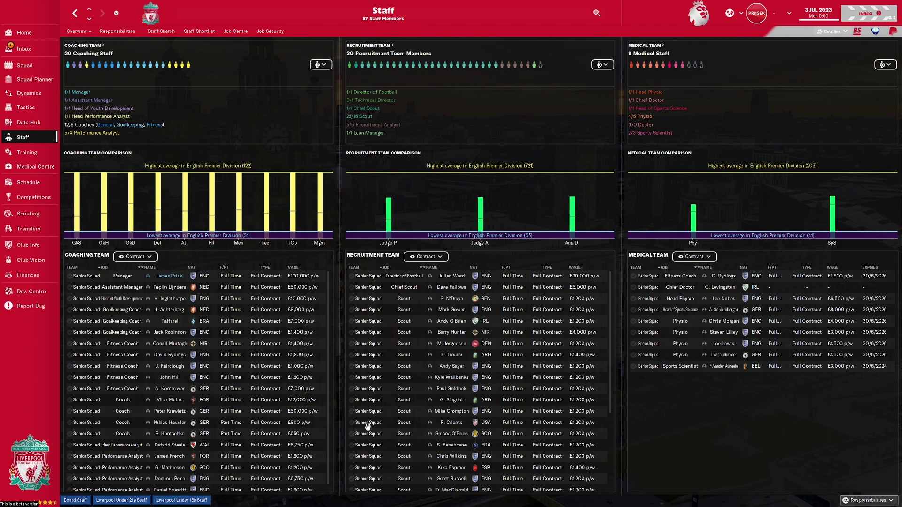
{"action": "left_click", "coordinate": [30, 245]}
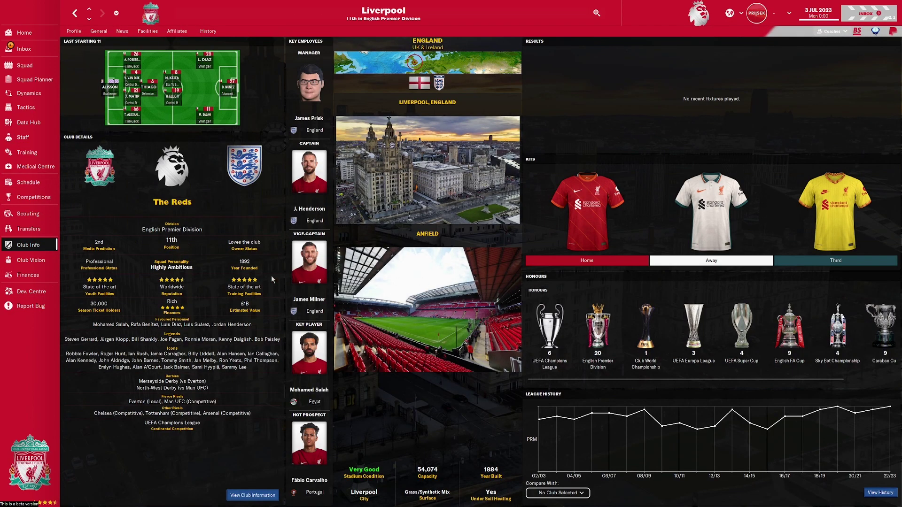
{"action": "left_click", "coordinate": [34, 278]}
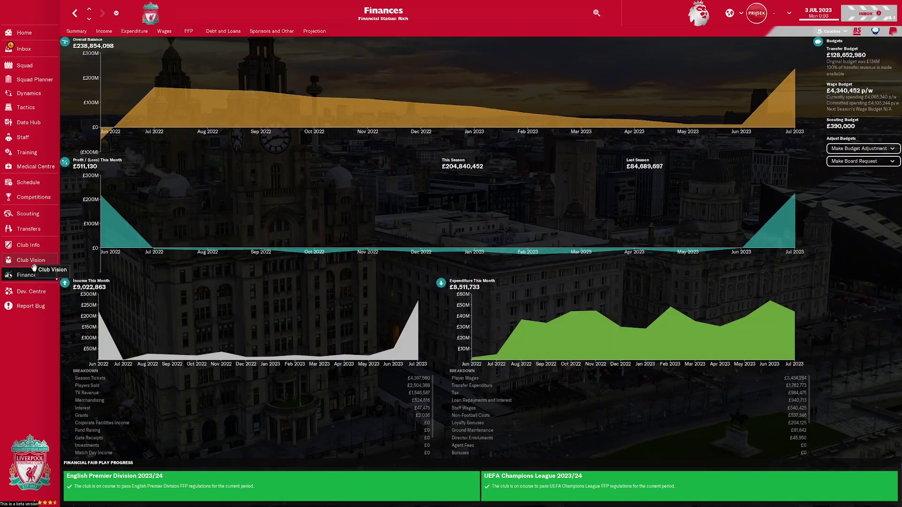
{"action": "left_click", "coordinate": [33, 263]}
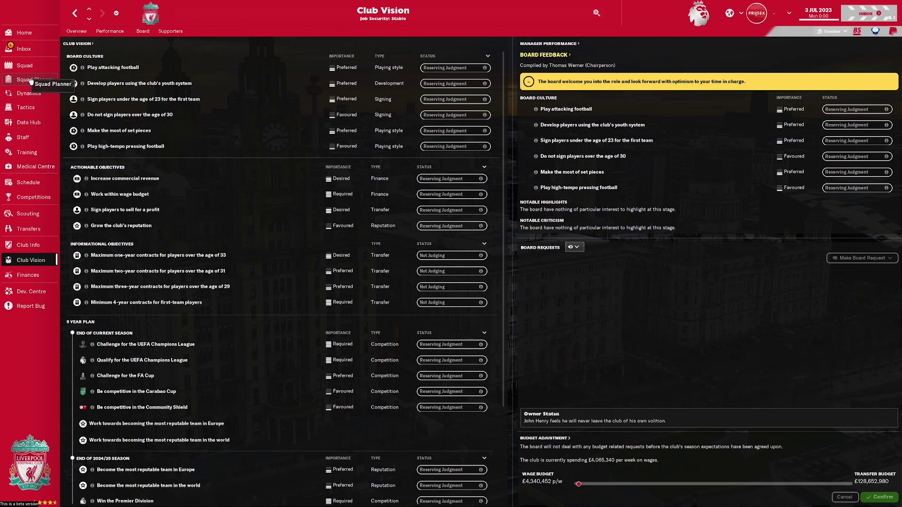
{"action": "left_click", "coordinate": [24, 33]}
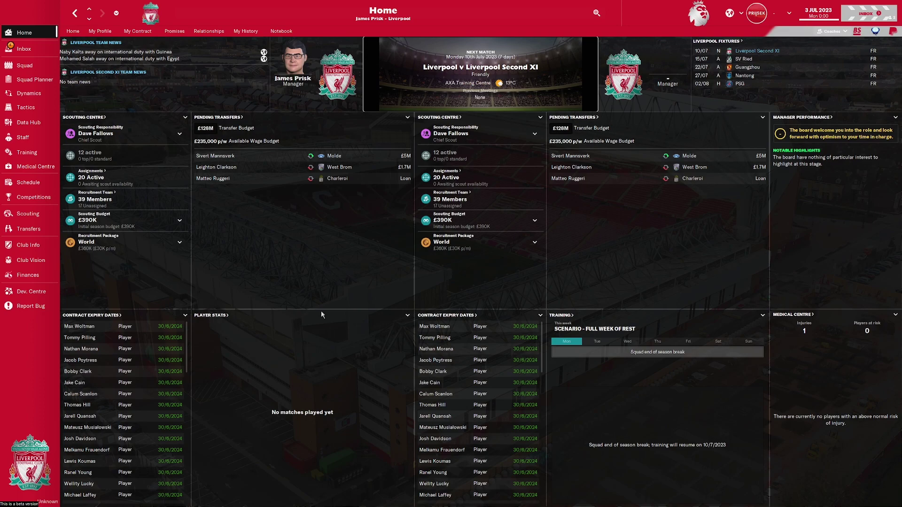
- Untick 'Automatically override custom panels?' and replace the Pending Transfers panel with Player Stats
{"action": "left_click", "coordinate": [407, 118]}
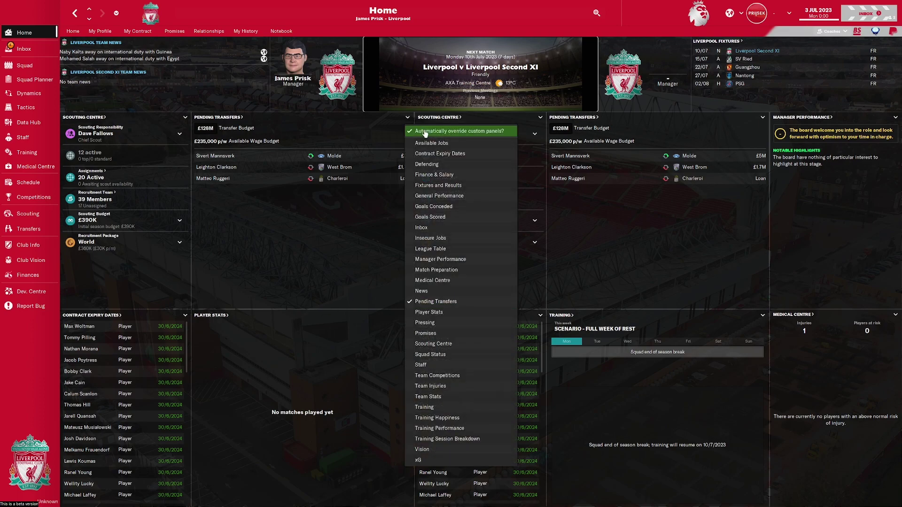
{"action": "left_click", "coordinate": [424, 134]}
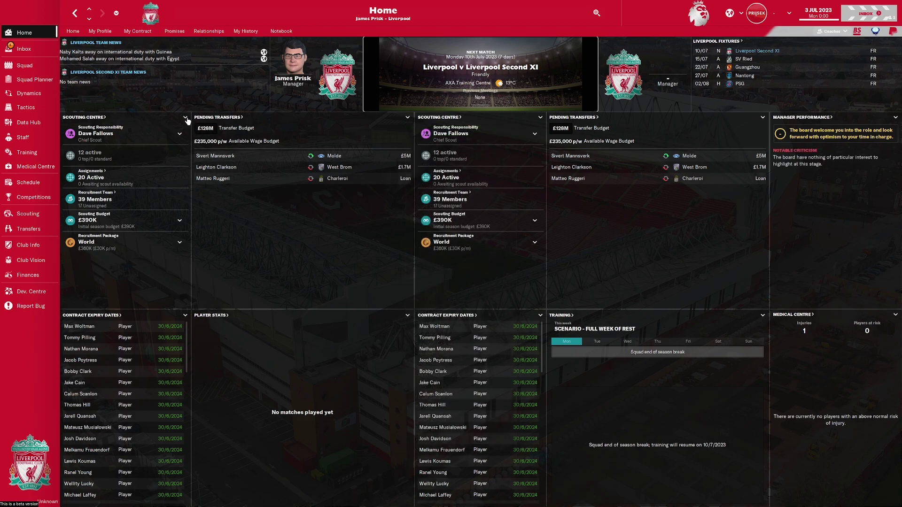
{"action": "left_click", "coordinate": [406, 119]}
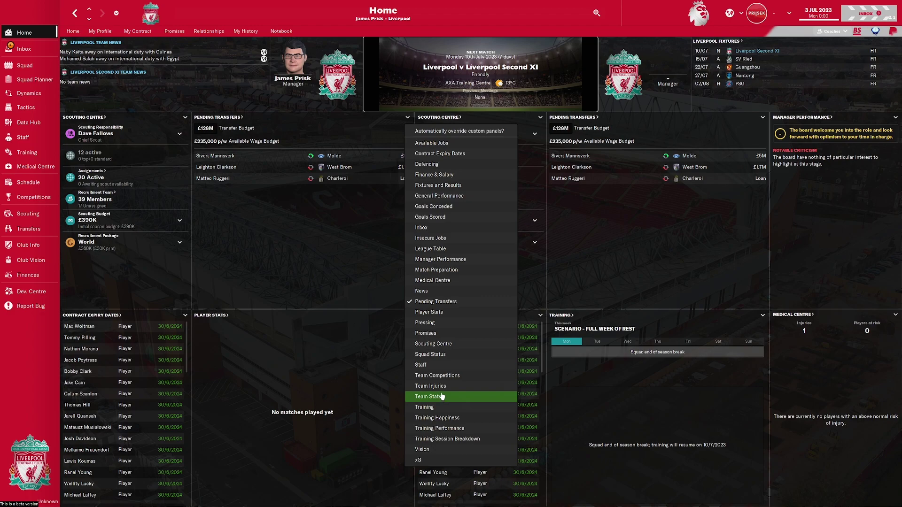
{"action": "left_click", "coordinate": [439, 312]}
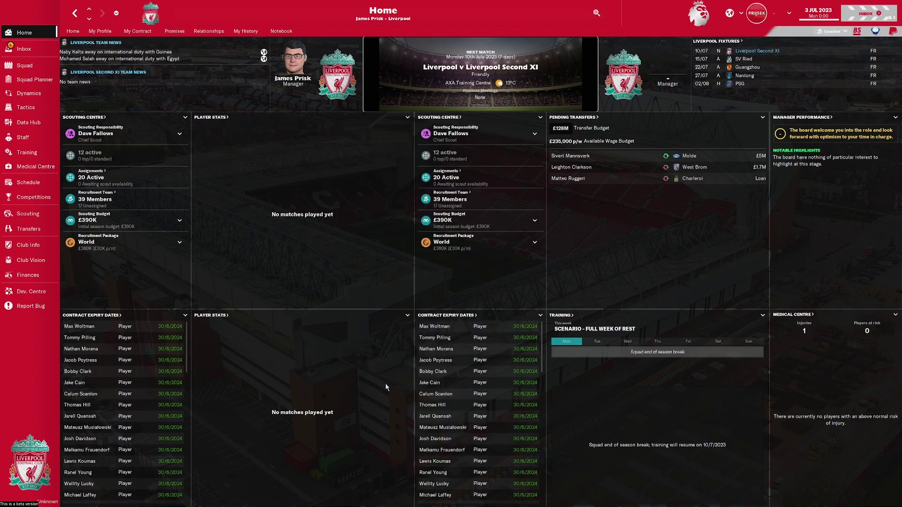